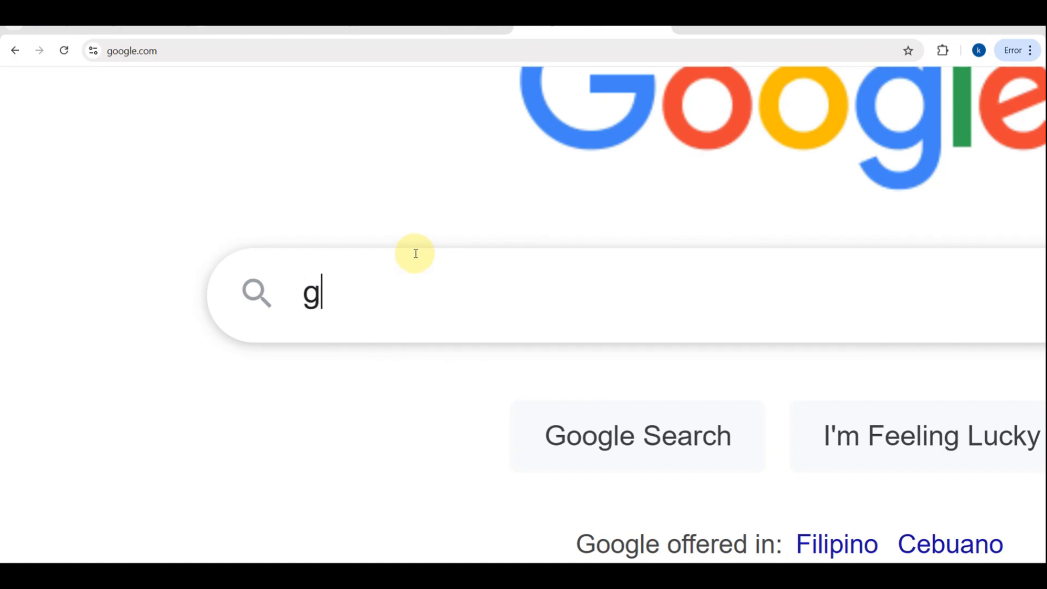
Search Google for "click up" and open the official ClickUp site.
key(BackSpace)
text(c)
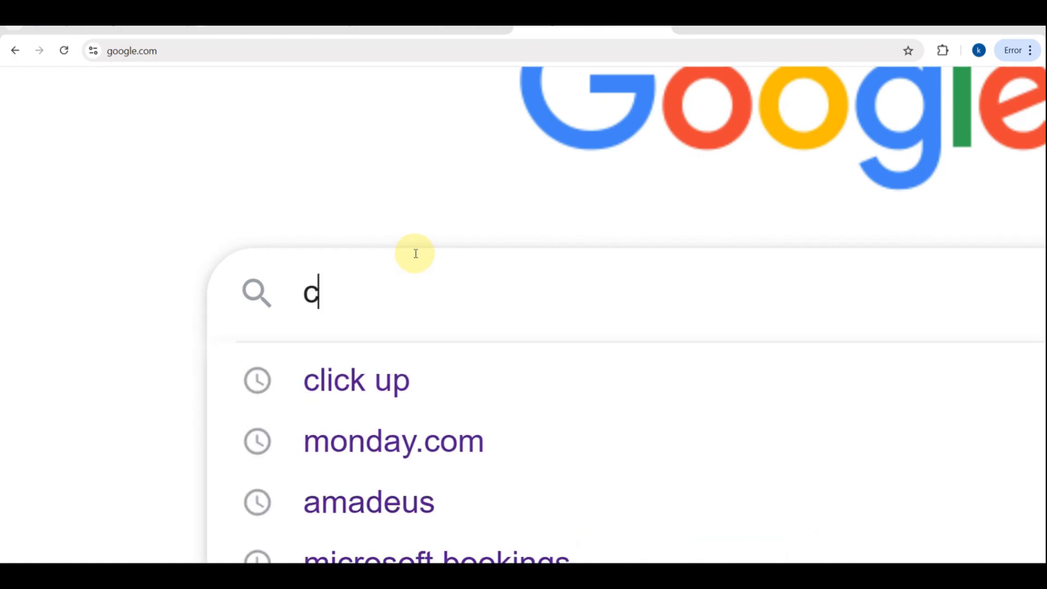
text(li)
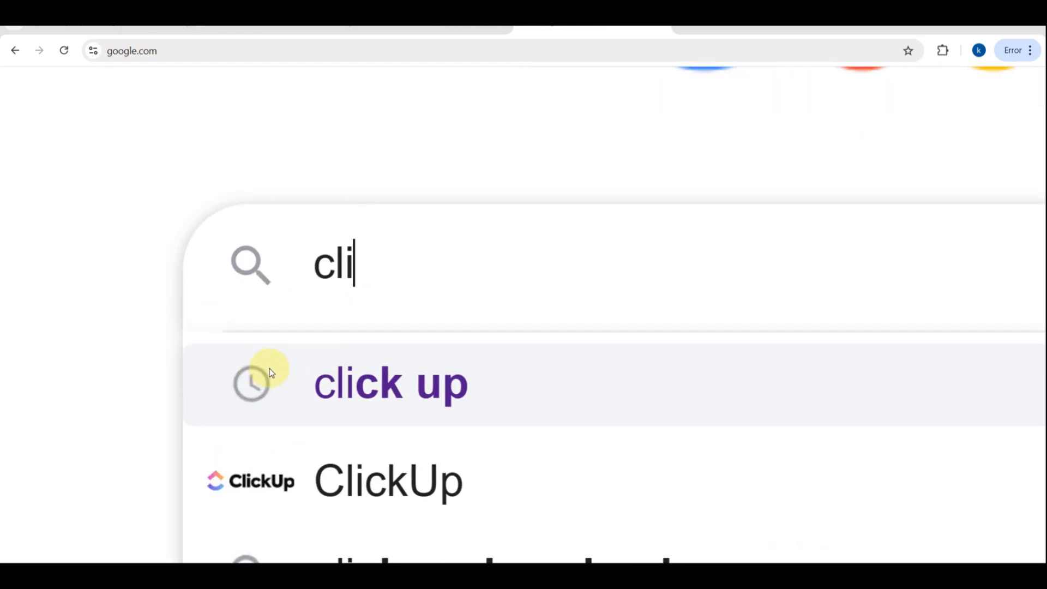
click(271, 371)
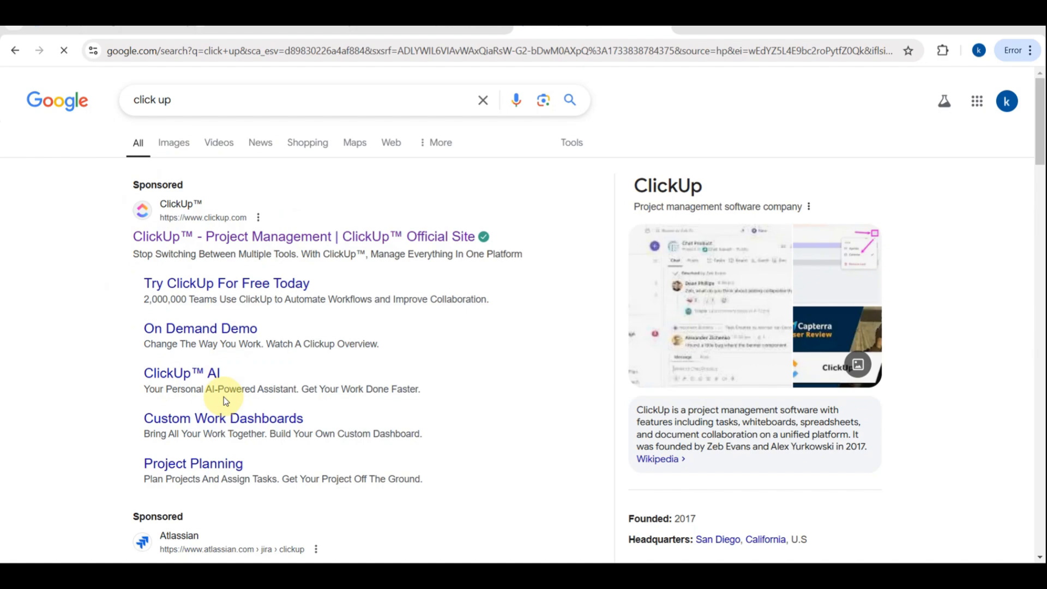
scroll(223, 397, up, 5)
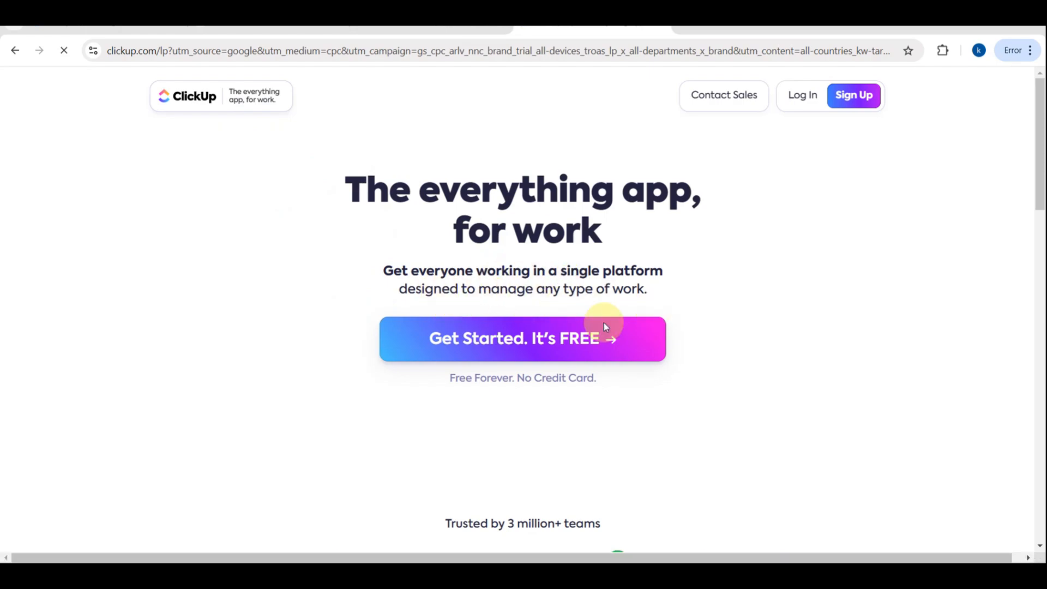
scroll(526, 339, down, 2)
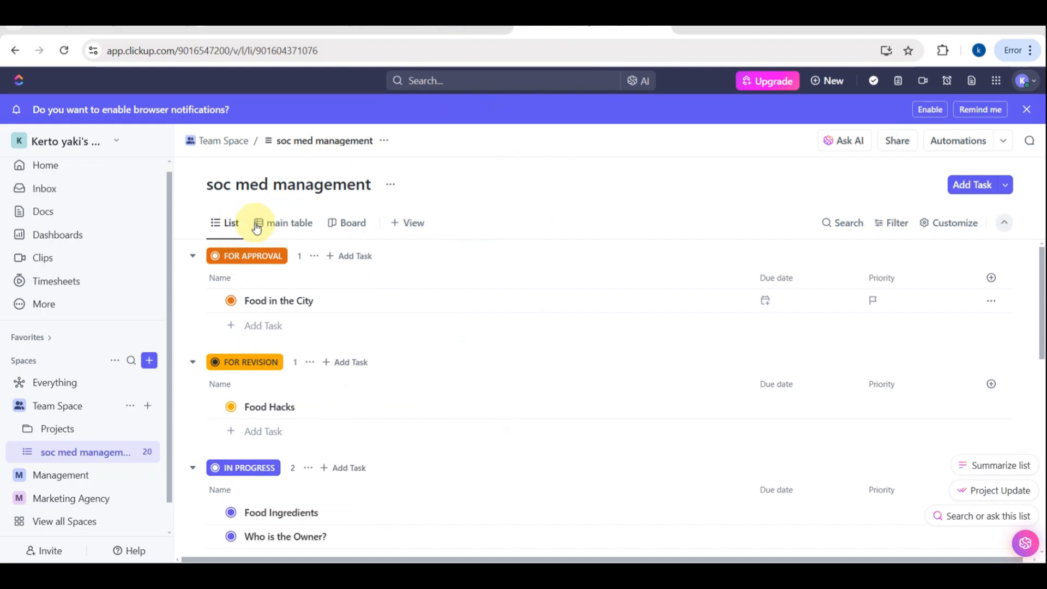
Look through the tasks in the soc med management list, from the For Approval group to the end of To Do.
scroll(317, 341, down, 2)
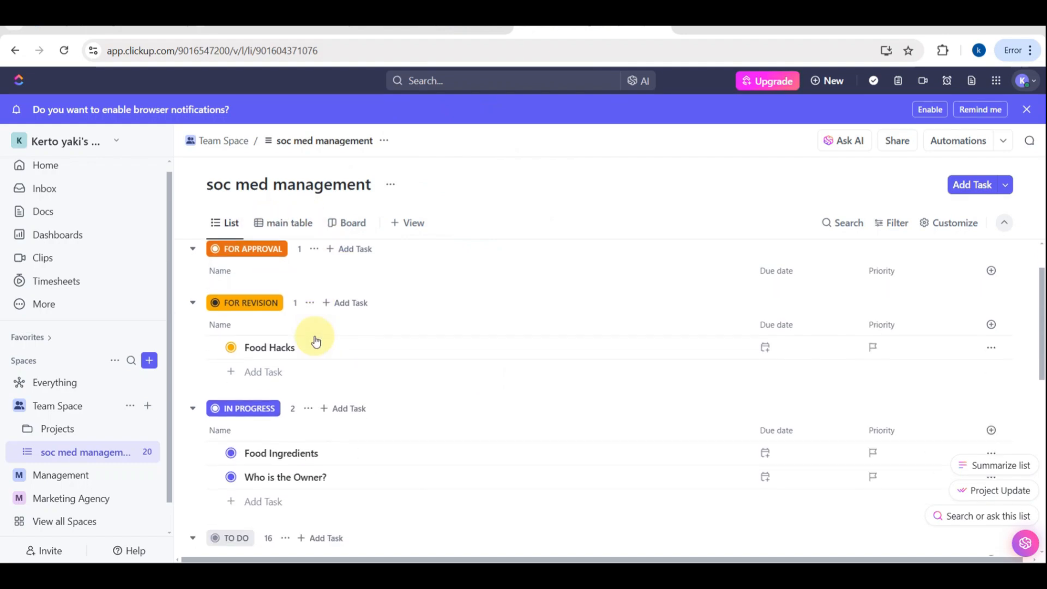
scroll(317, 340, up, 2)
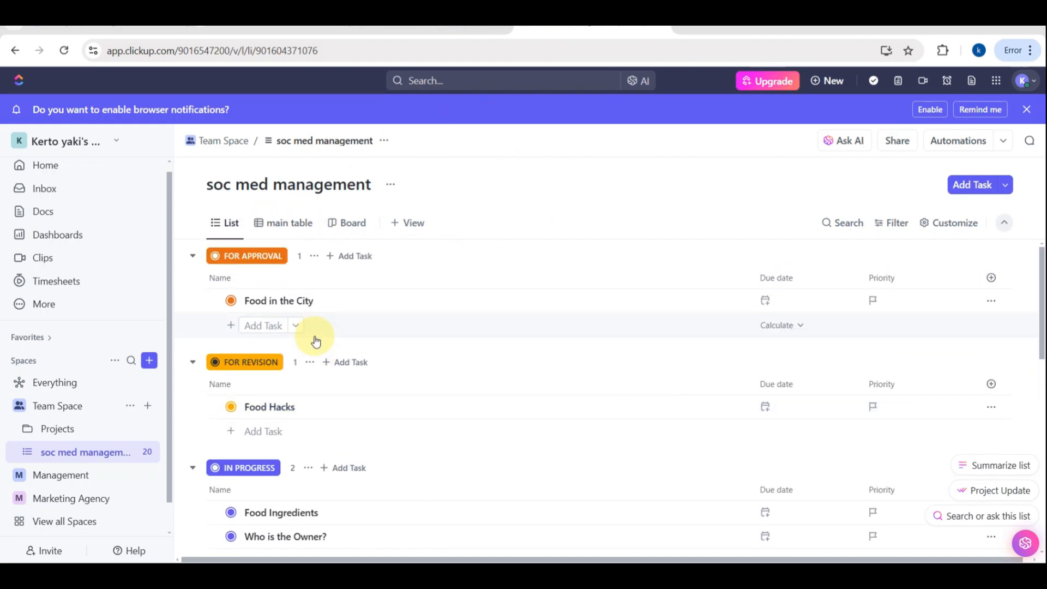
scroll(316, 341, down, 5)
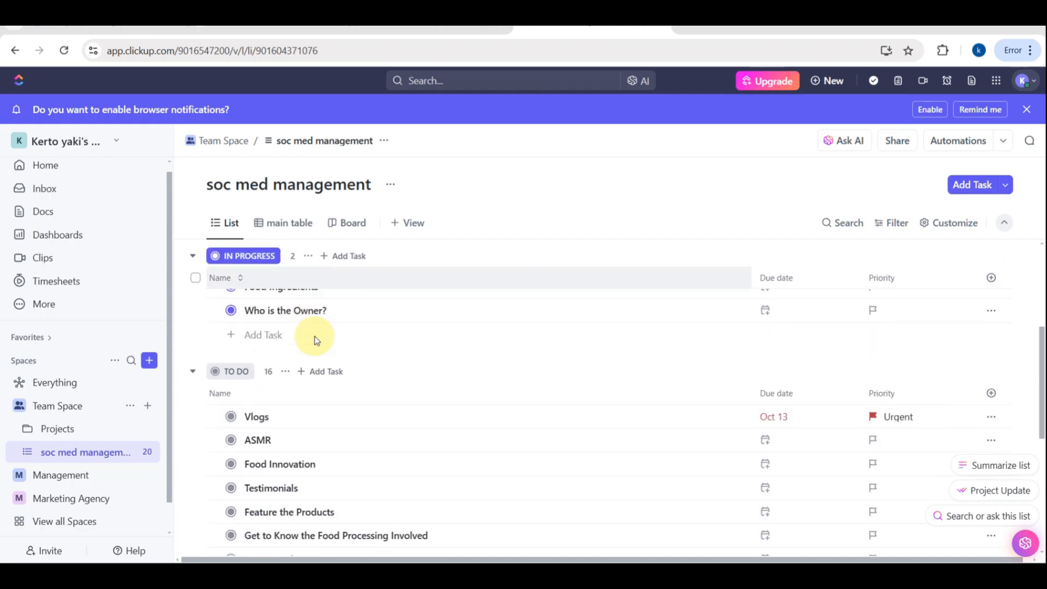
scroll(316, 341, down, 4)
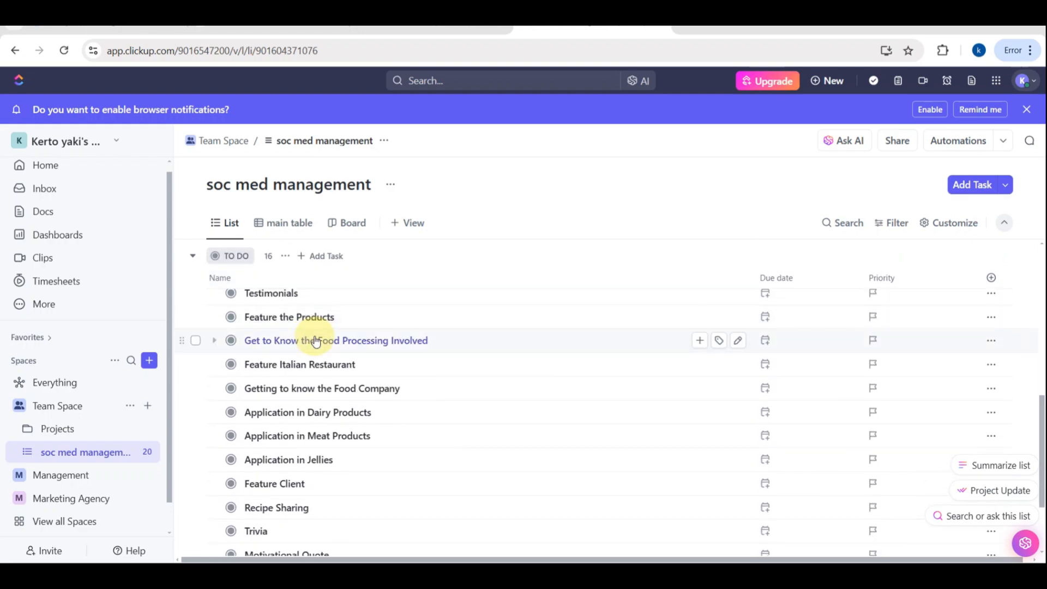
scroll(316, 341, down, 3)
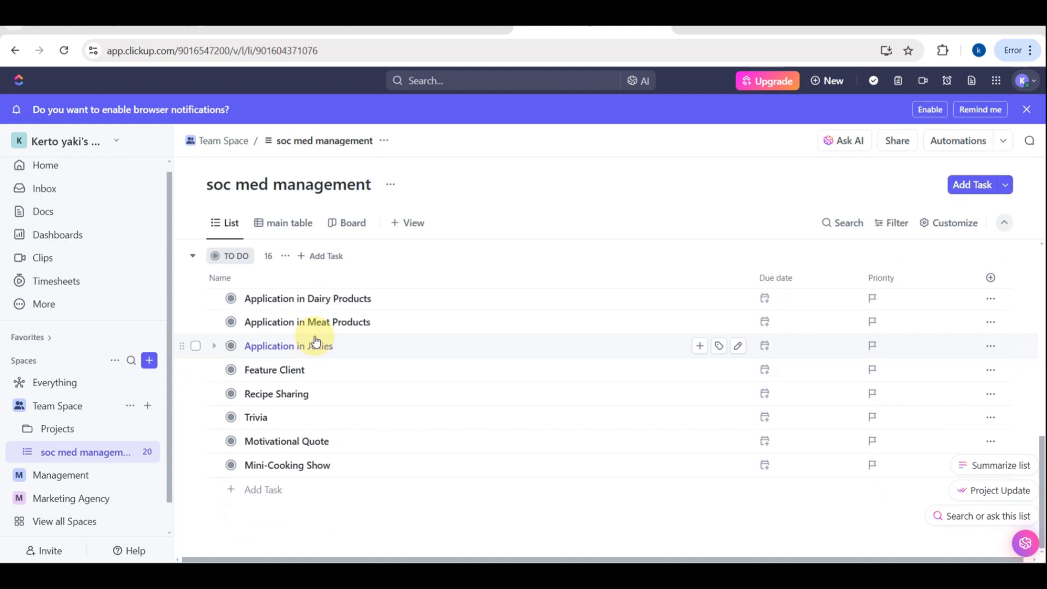
scroll(317, 340, up, 12)
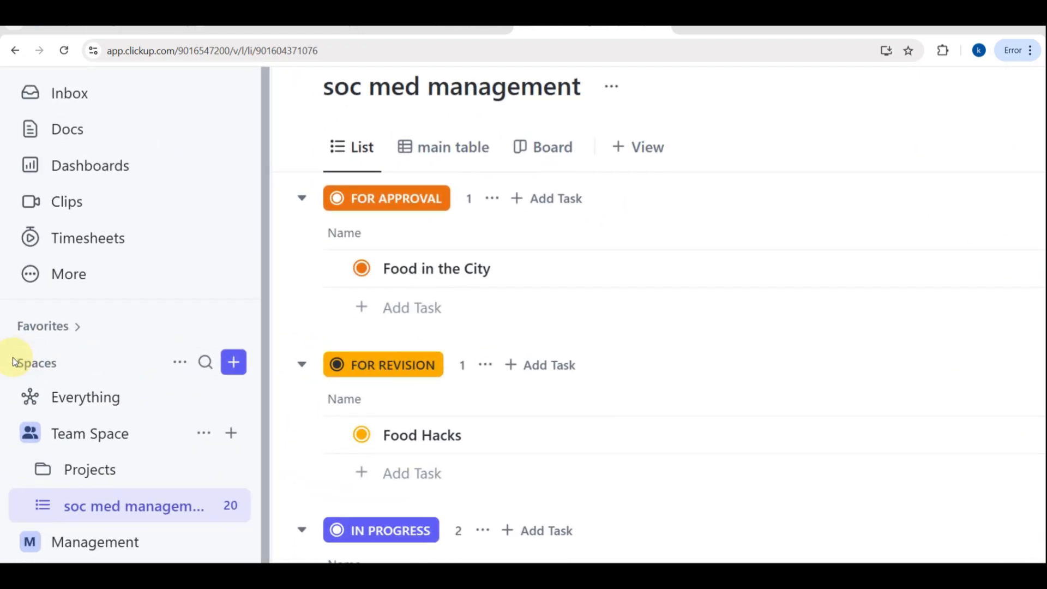
Start creating a new space and open the template center to base it on a template.
scroll(15, 361, down, 1)
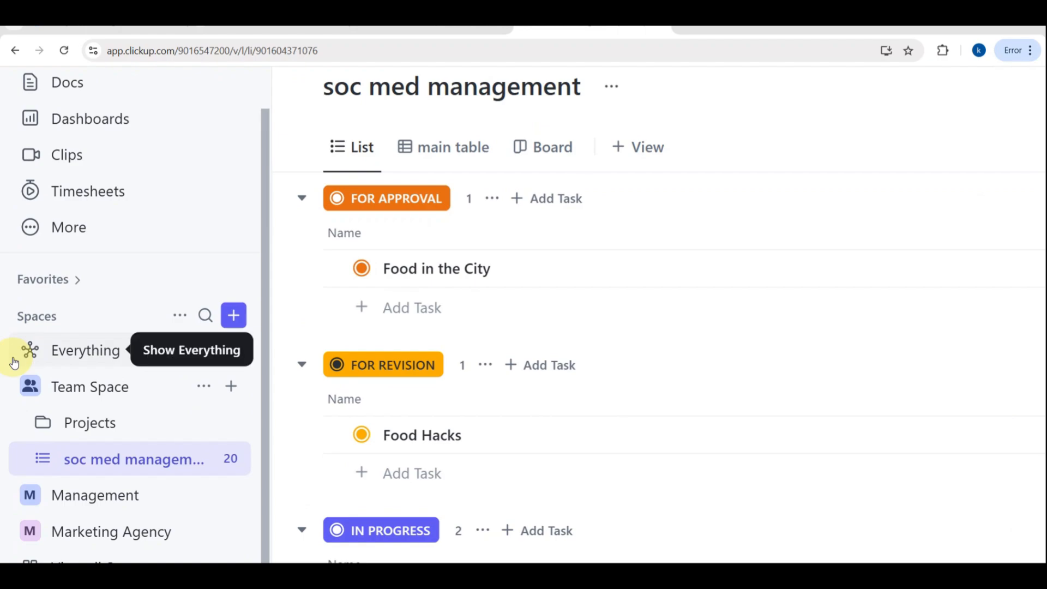
scroll(117, 429, down, 2)
scroll(117, 431, down, 1)
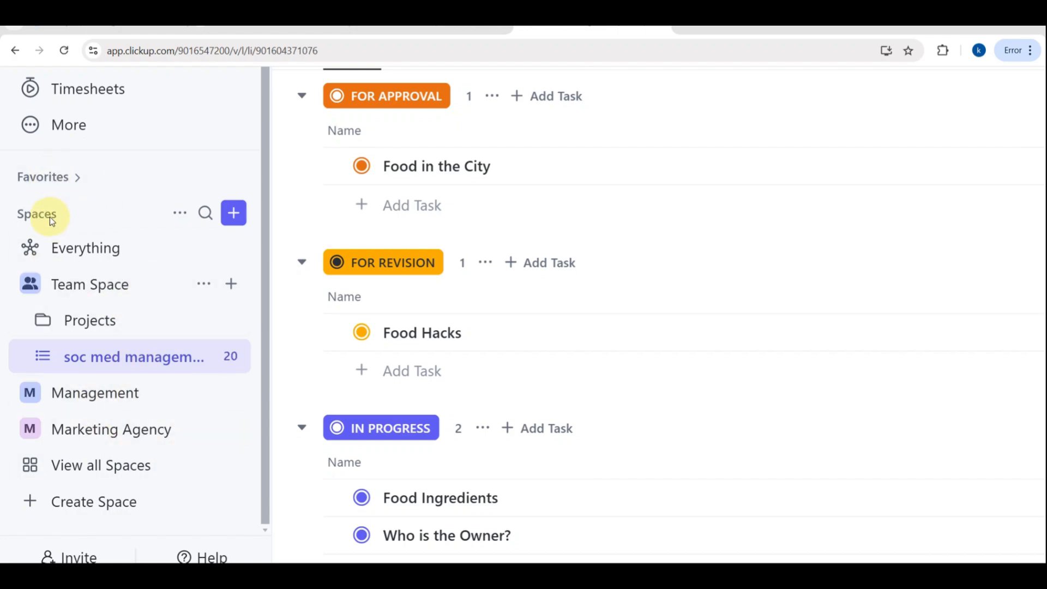
scroll(50, 217, up, 5)
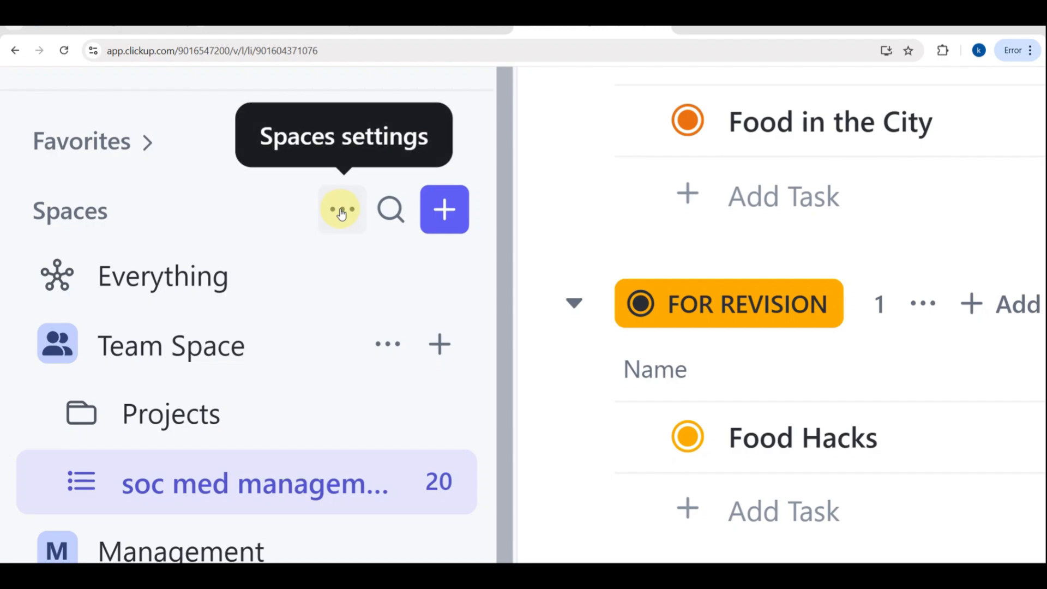
click(444, 211)
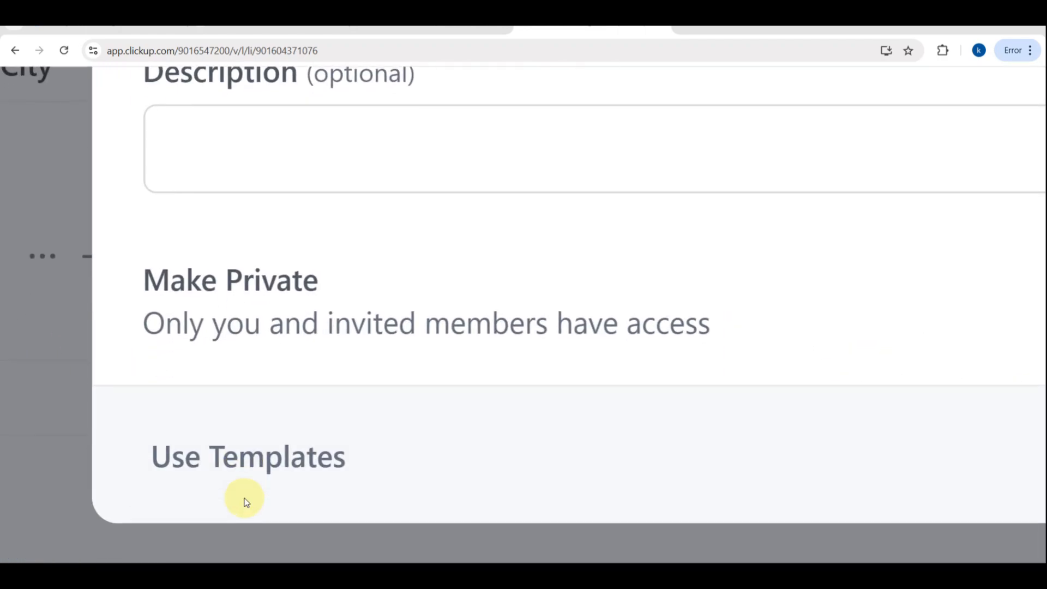
click(228, 462)
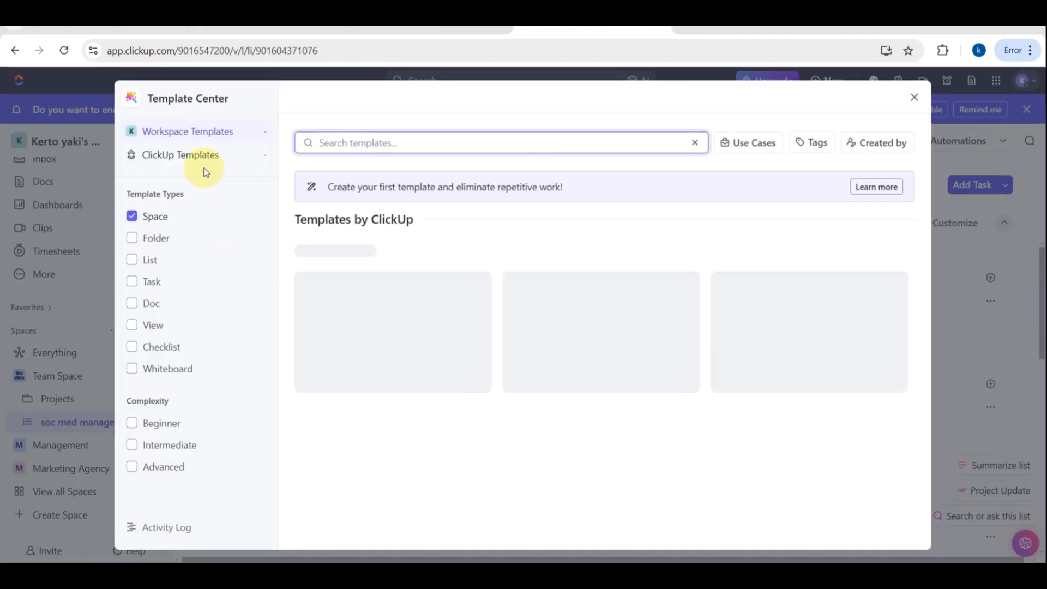
Browse the ClickUp space templates by category, from Marketing through HR & Recruiting.
scroll(460, 370, down, 1)
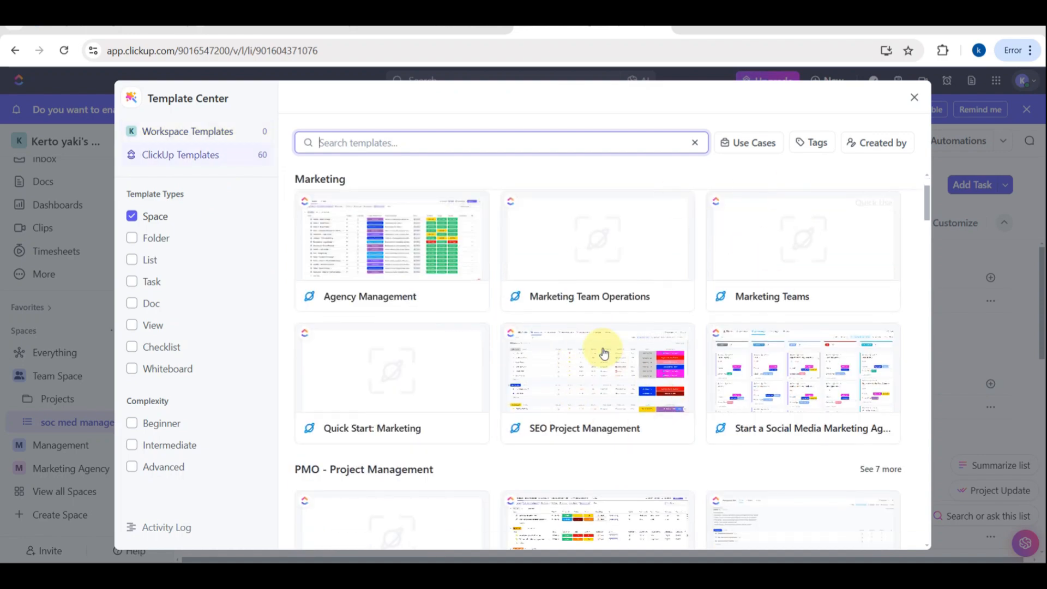
scroll(692, 371, down, 2)
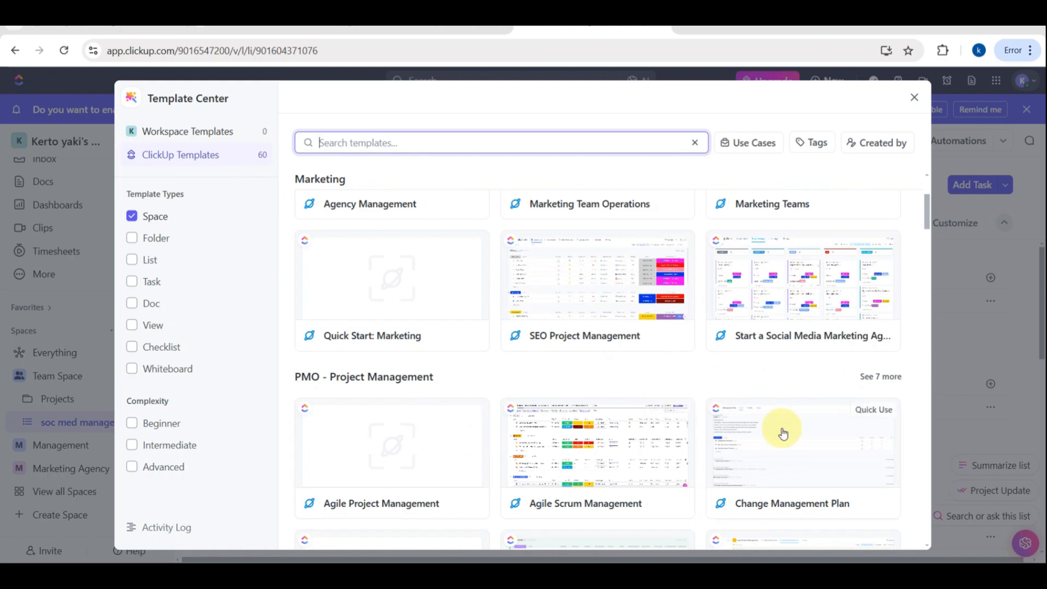
scroll(782, 431, down, 2)
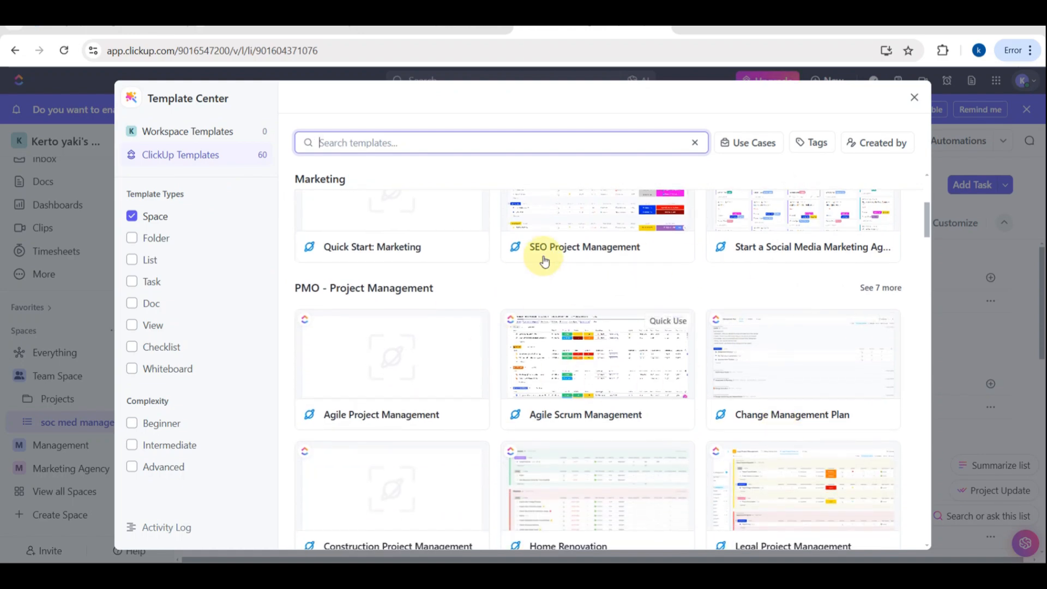
scroll(593, 397, down, 3)
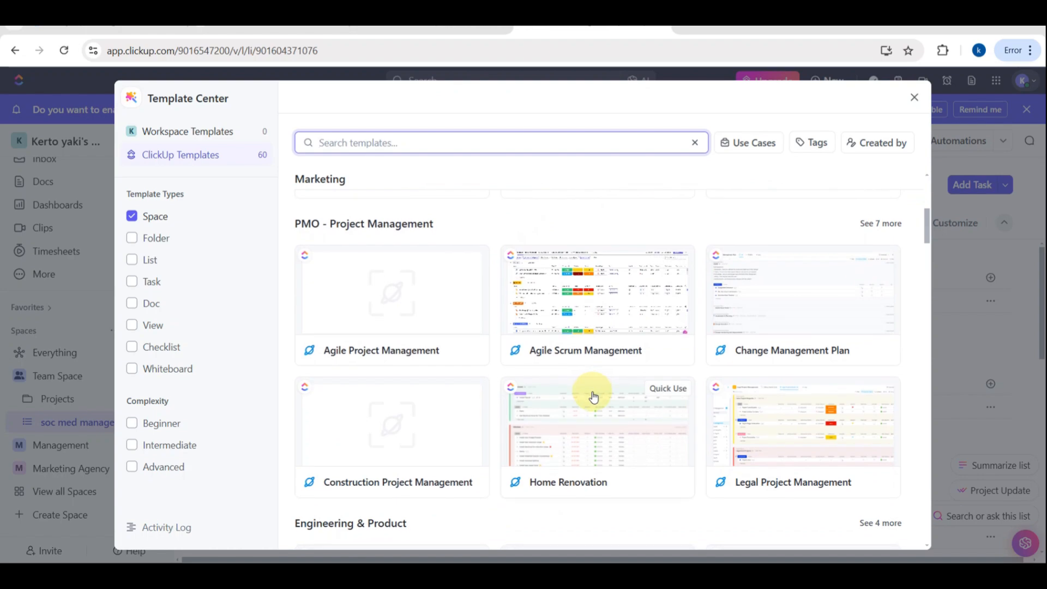
scroll(593, 396, down, 2)
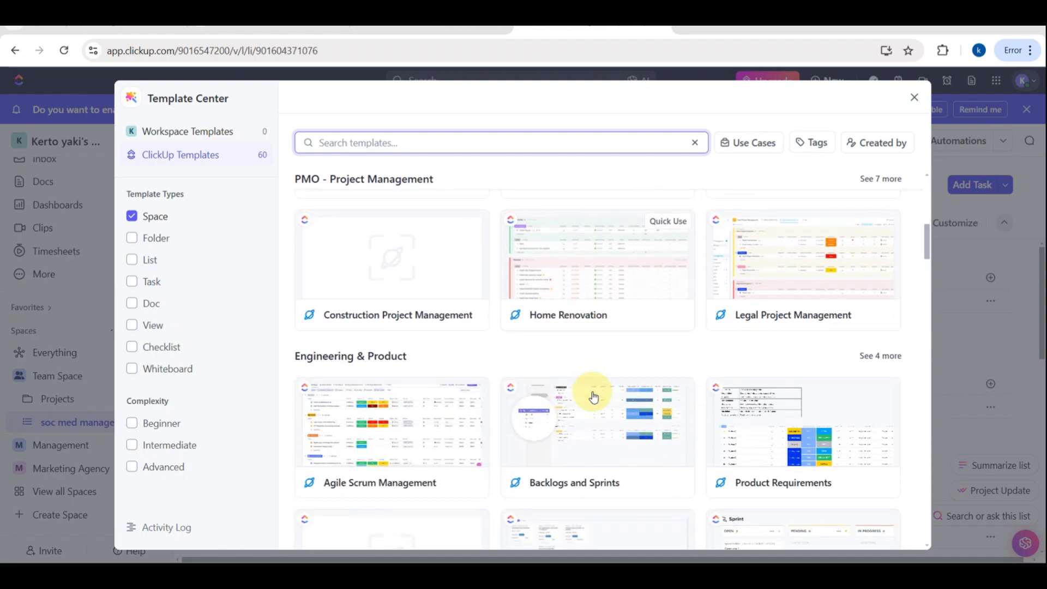
scroll(593, 397, down, 1)
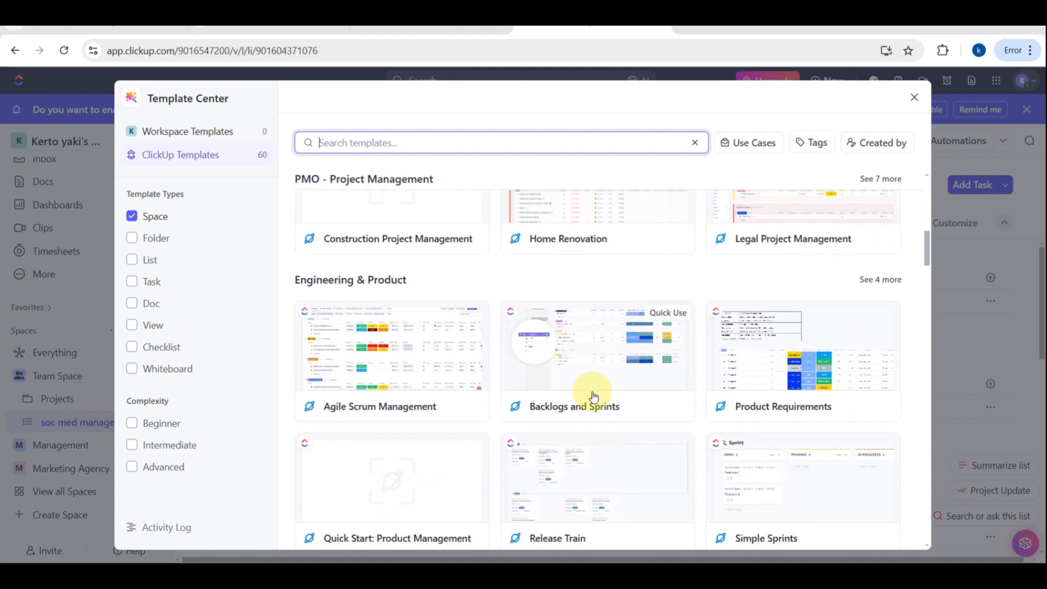
scroll(594, 396, down, 1)
scroll(594, 396, down, 3)
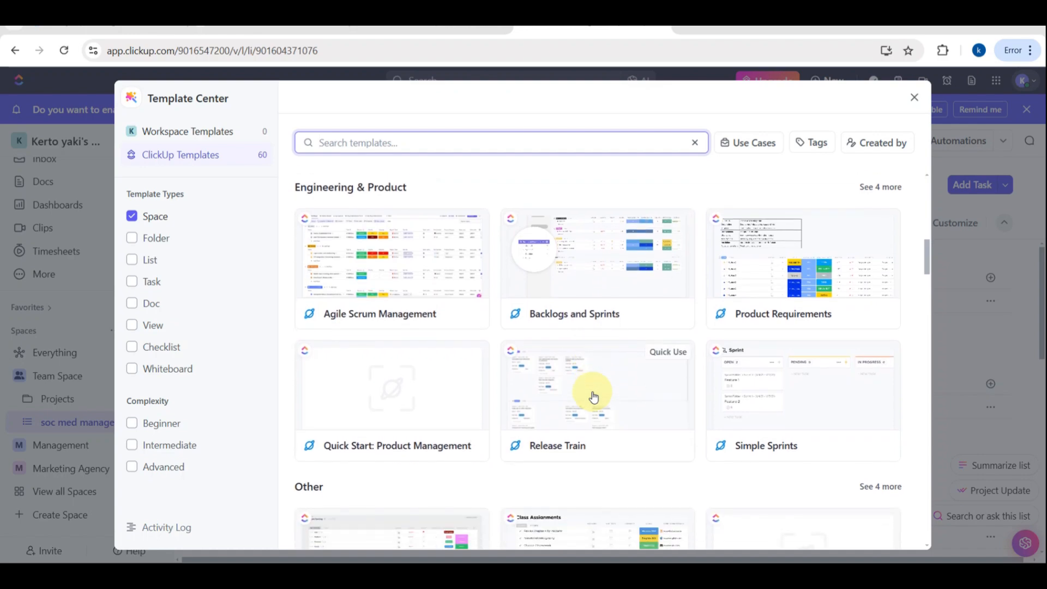
scroll(594, 397, down, 4)
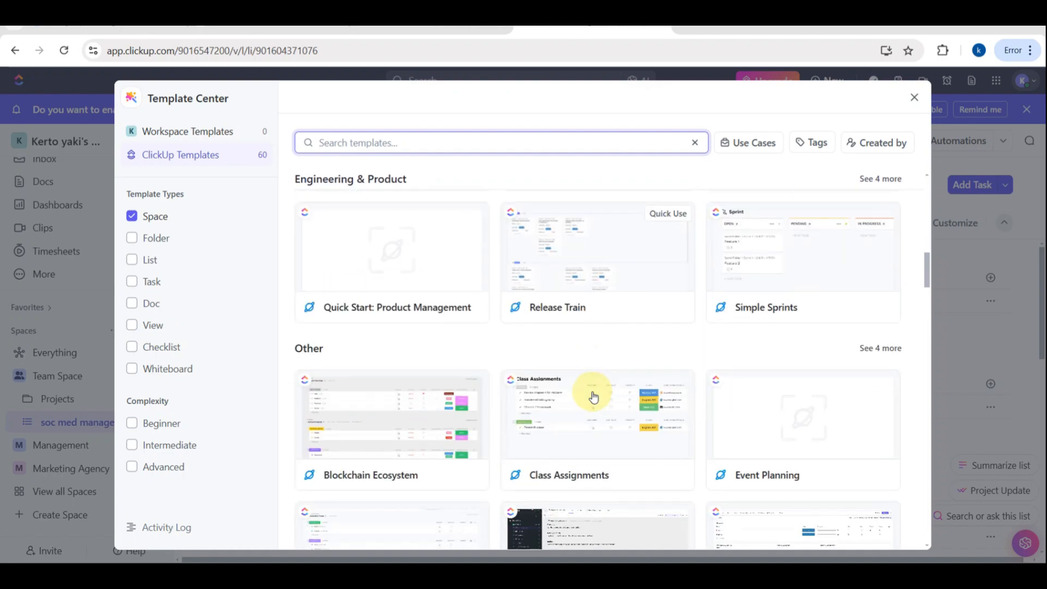
scroll(593, 393, down, 2)
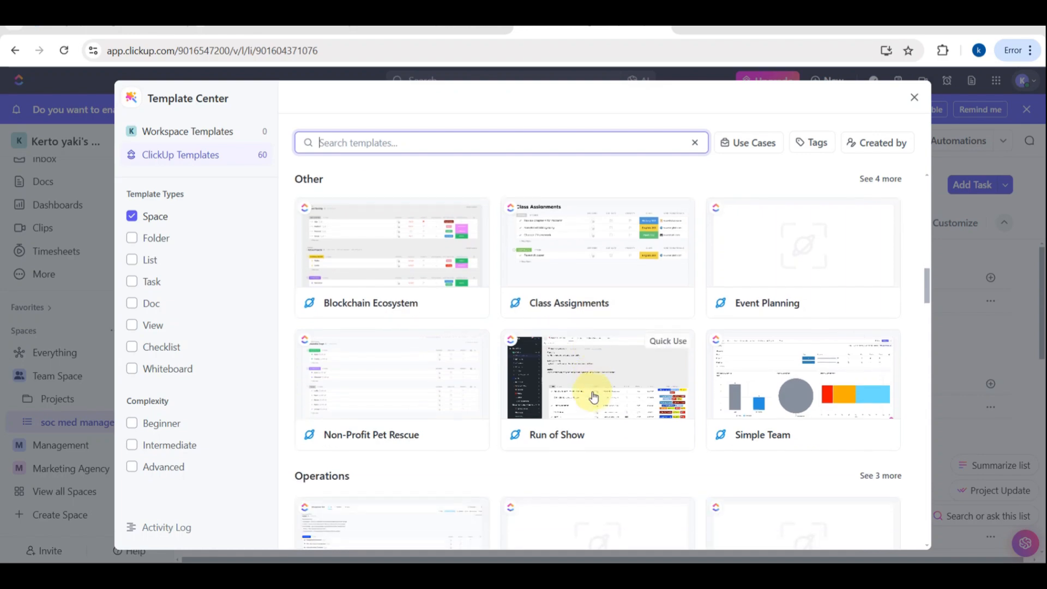
scroll(593, 396, down, 2)
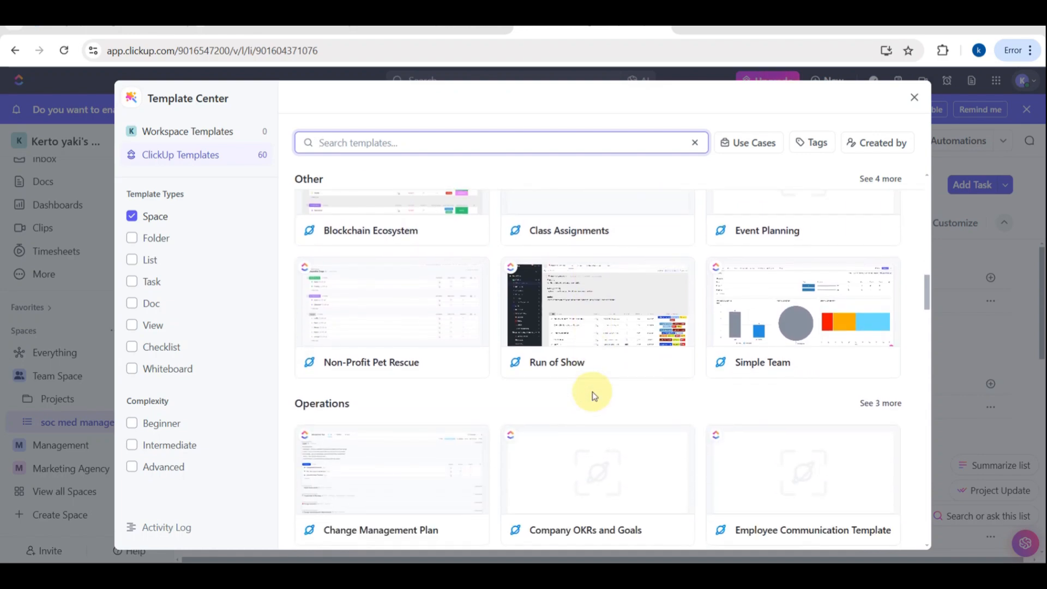
scroll(593, 396, down, 3)
scroll(593, 397, down, 2)
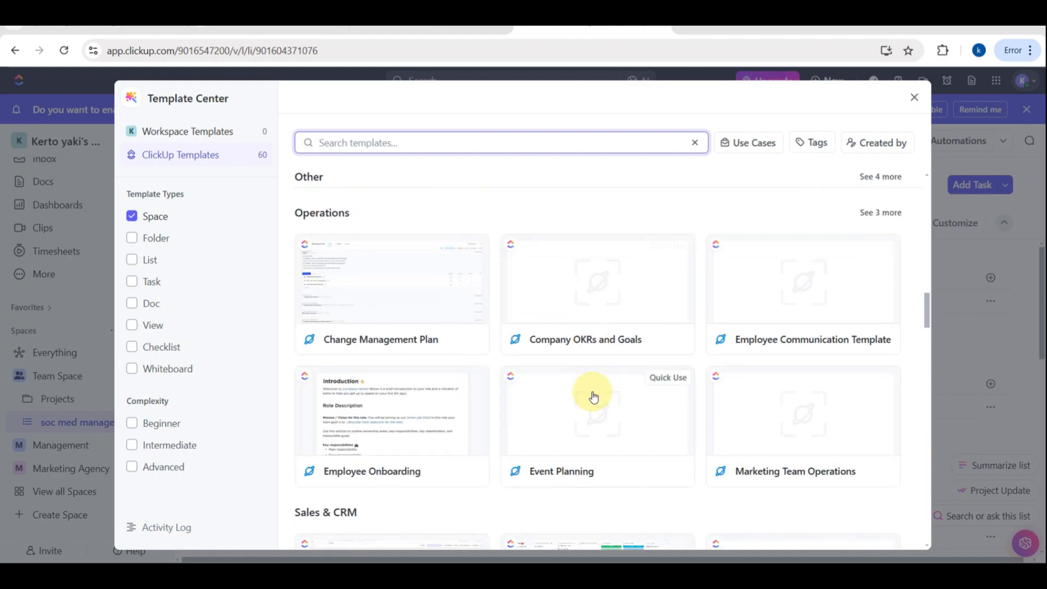
scroll(594, 396, down, 2)
scroll(594, 397, down, 2)
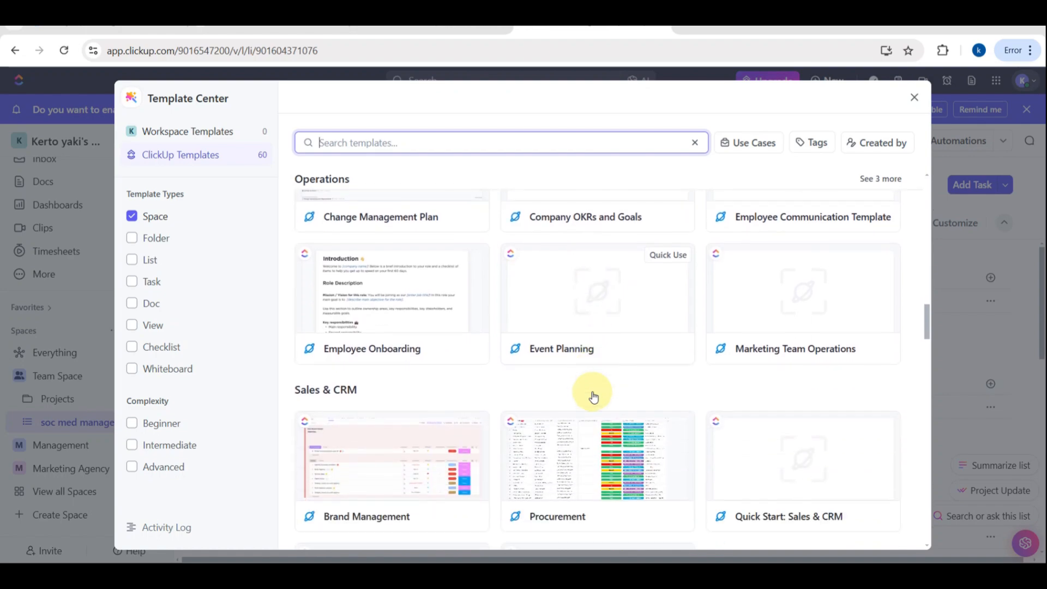
scroll(594, 397, down, 2)
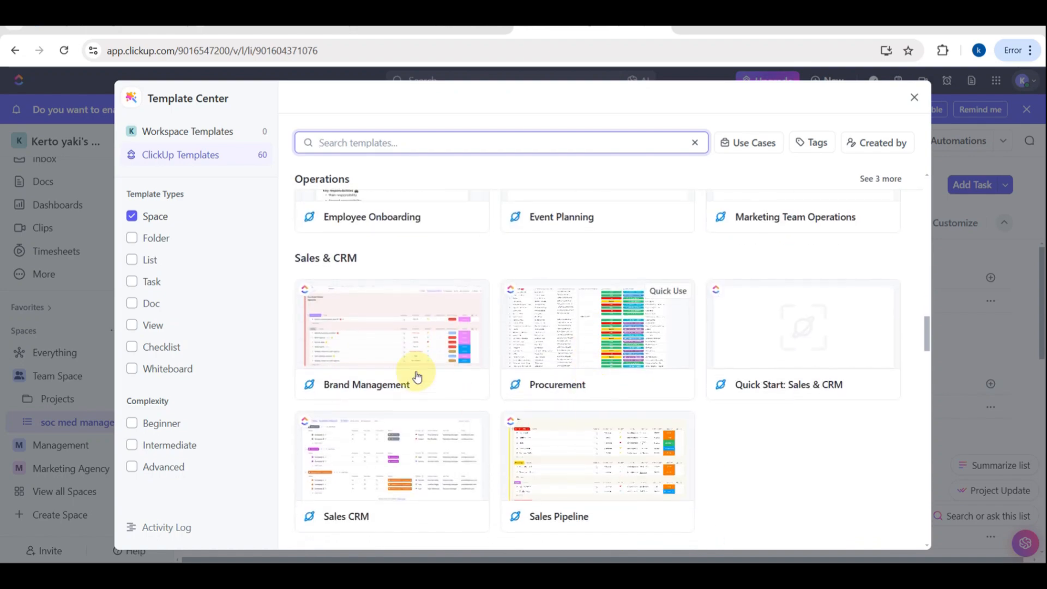
scroll(434, 420, down, 2)
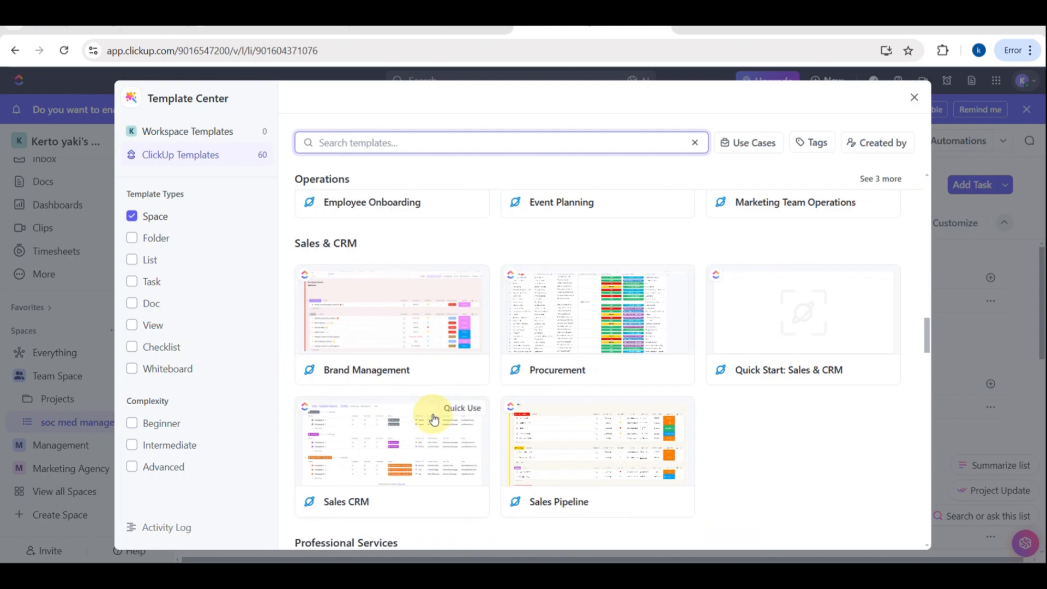
scroll(435, 419, down, 3)
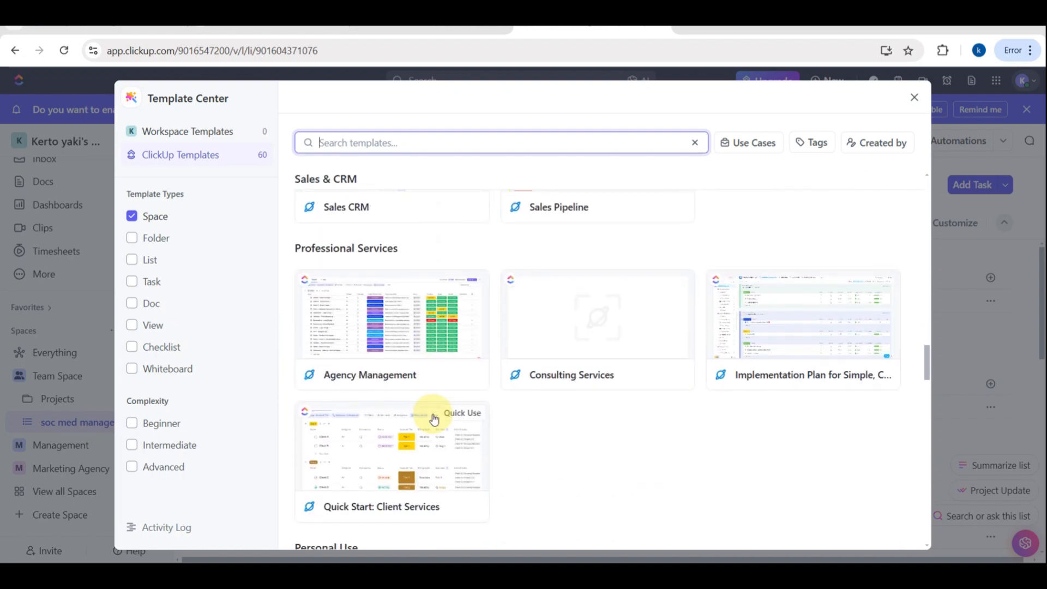
scroll(434, 419, down, 2)
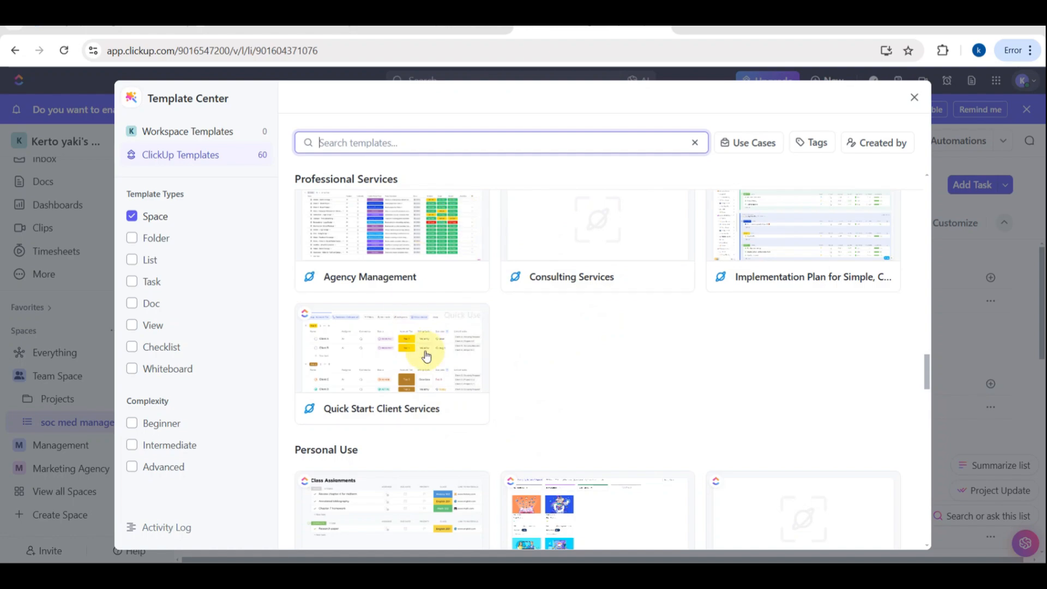
scroll(427, 354, down, 2)
scroll(426, 353, down, 3)
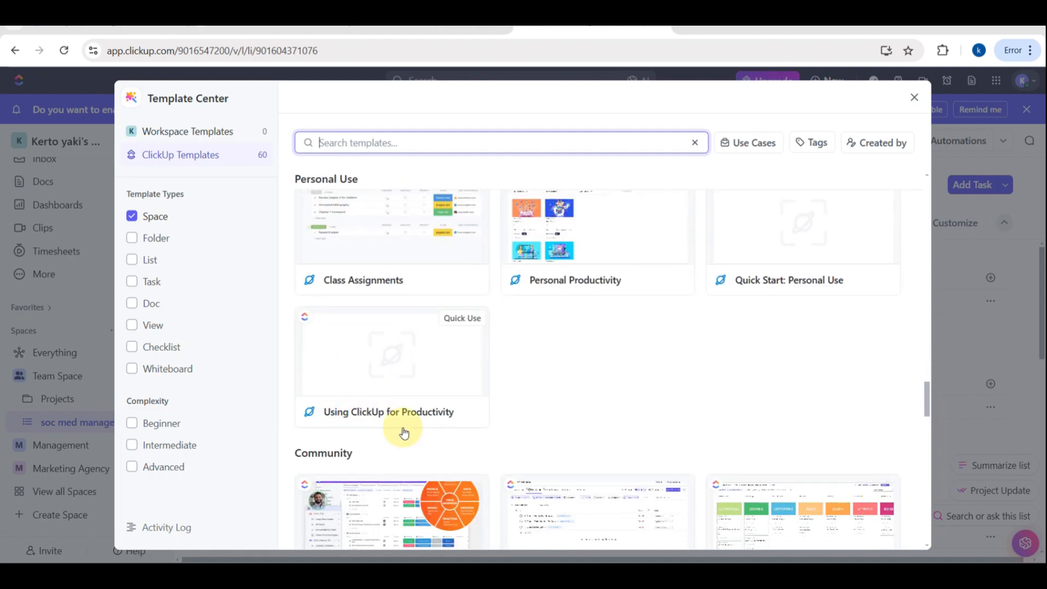
scroll(409, 434, down, 5)
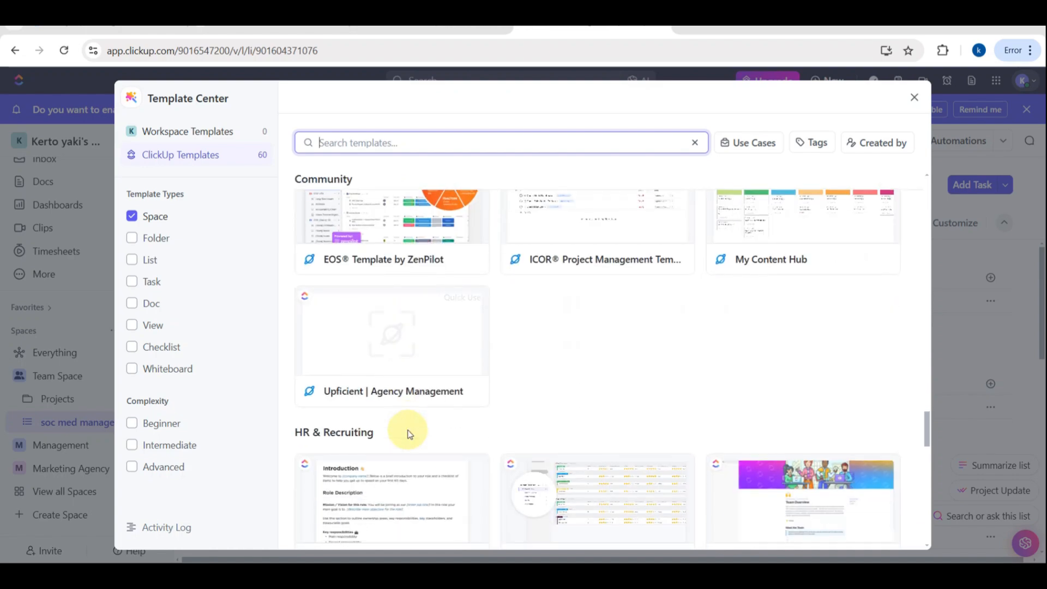
scroll(423, 400, down, 4)
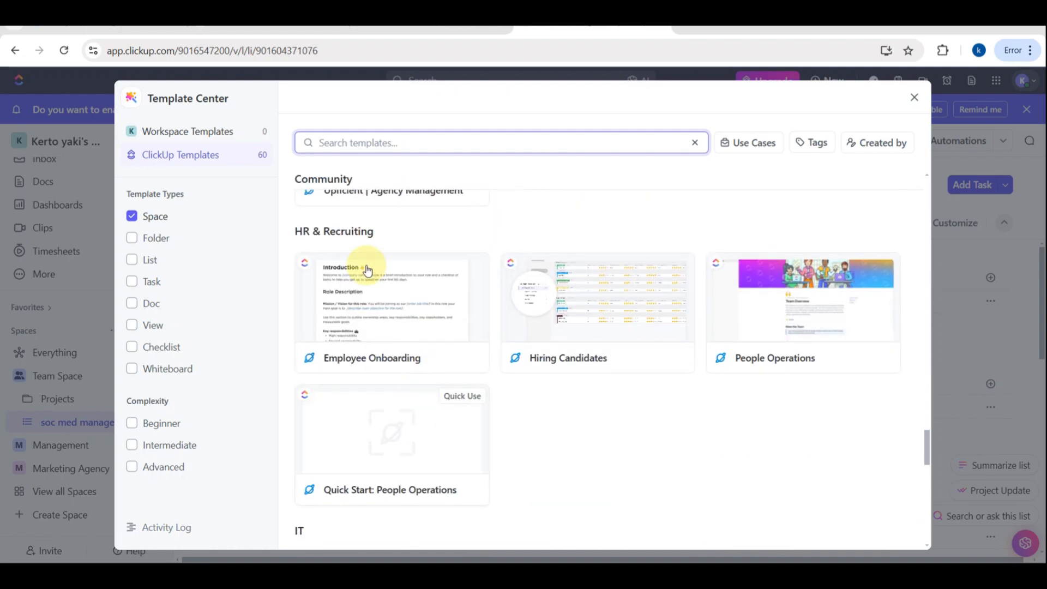
Browse the remaining ClickUp space templates from HR & Recruiting through Featured, and return to the Marketing category.
scroll(452, 391, down, 3)
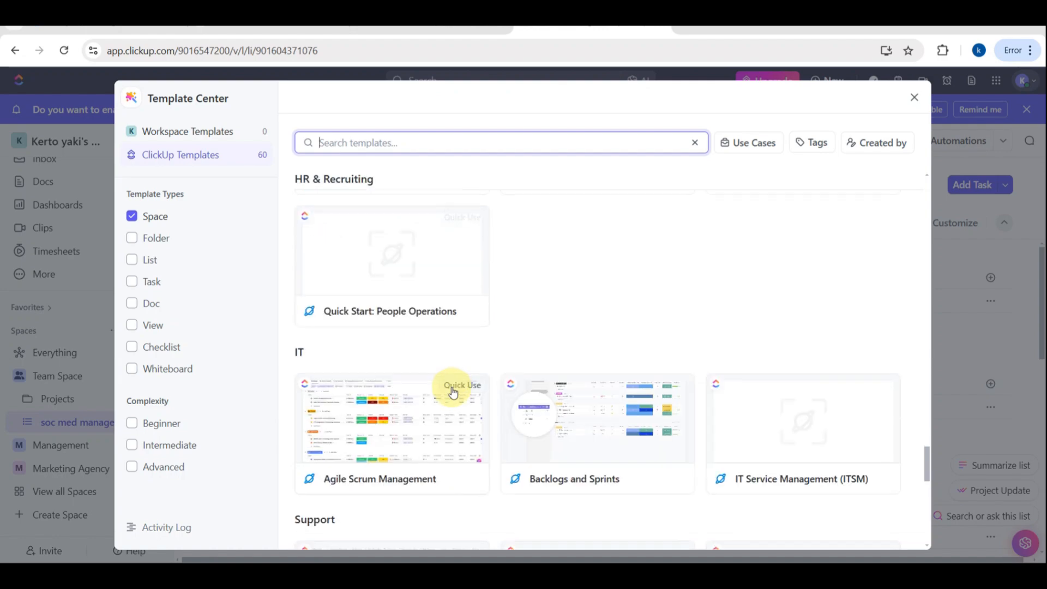
scroll(480, 427, down, 4)
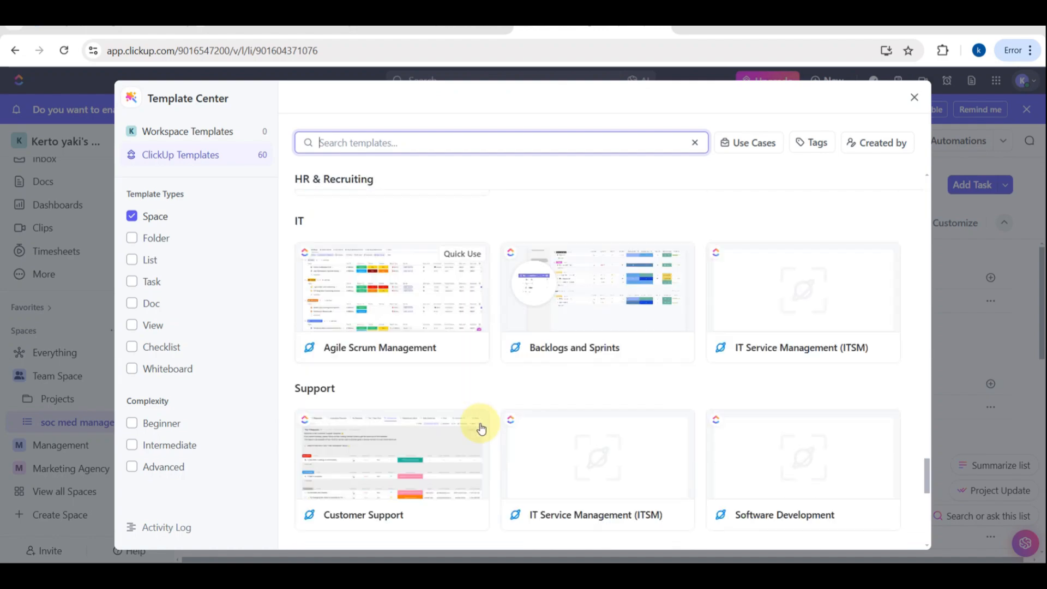
scroll(434, 426, down, 2)
scroll(434, 426, down, 3)
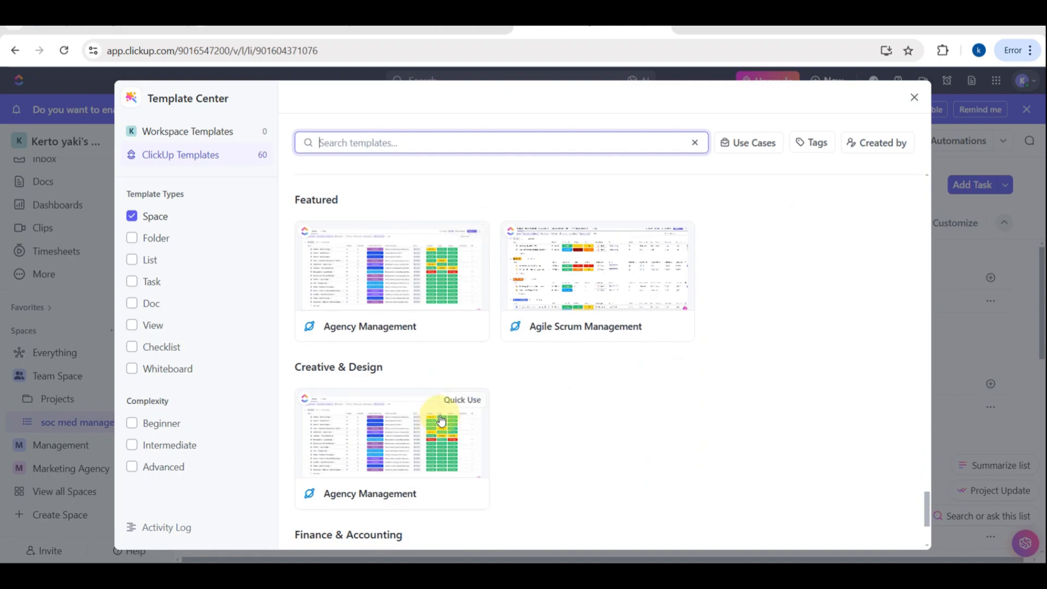
scroll(621, 316, up, 15)
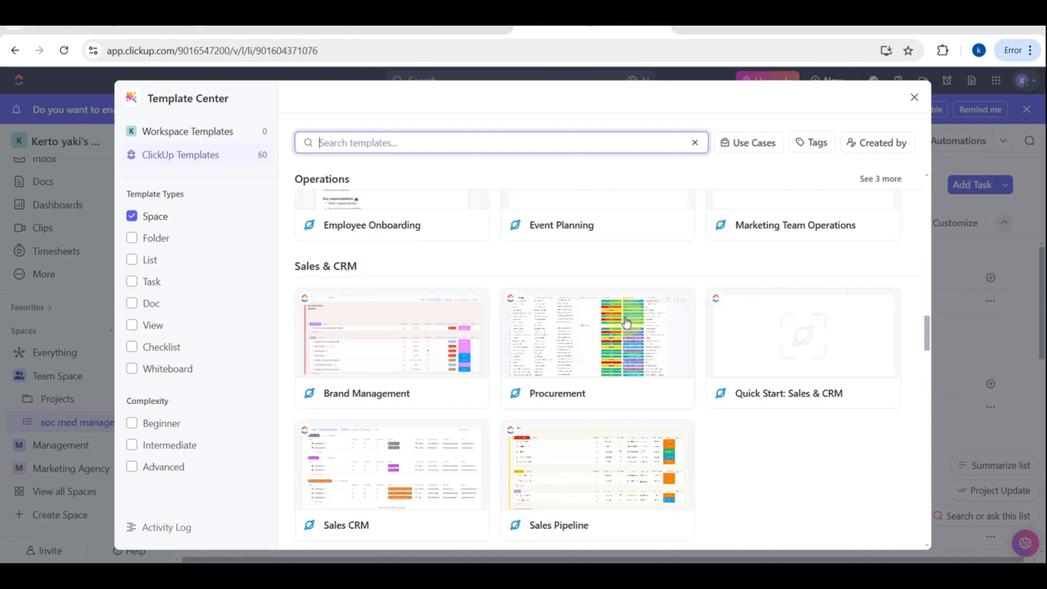
scroll(626, 322, up, 8)
scroll(626, 321, up, 5)
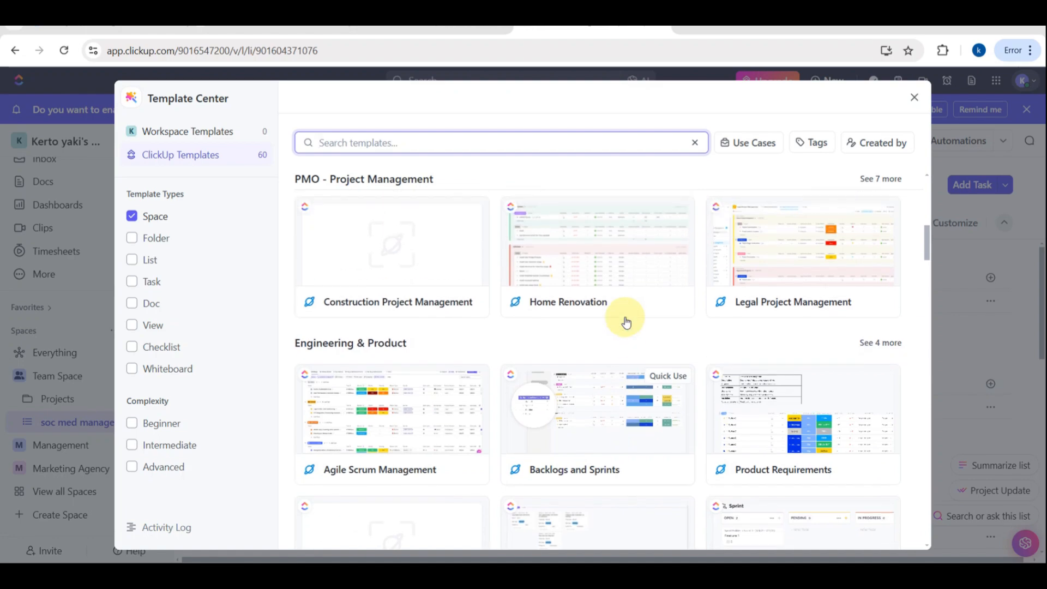
scroll(626, 321, up, 5)
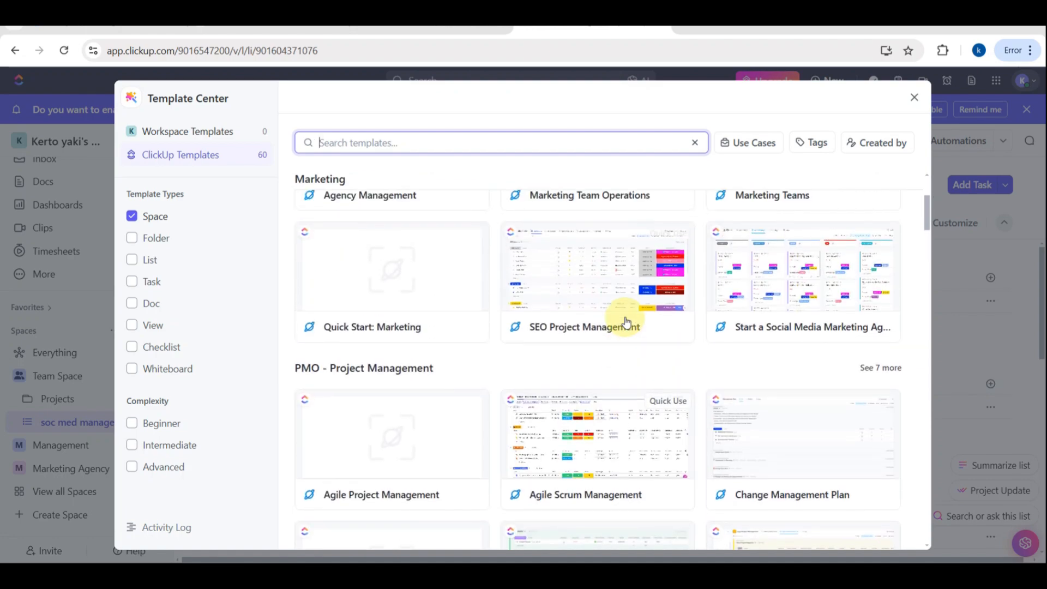
scroll(626, 321, up, 1)
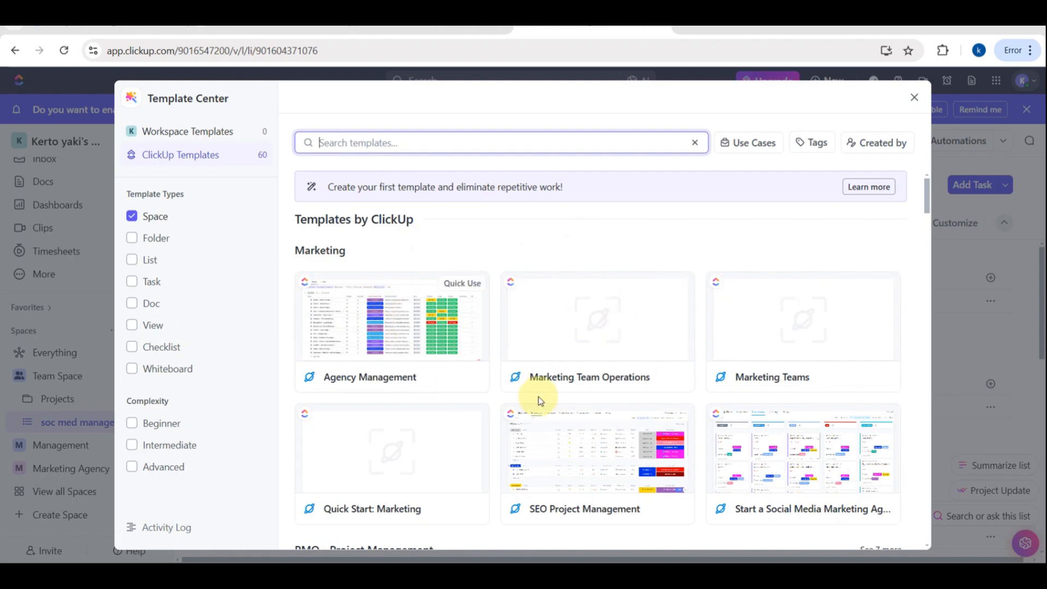
View the details of the Agency Management template, and leave the template center without using a template.
scroll(540, 398, down, 2)
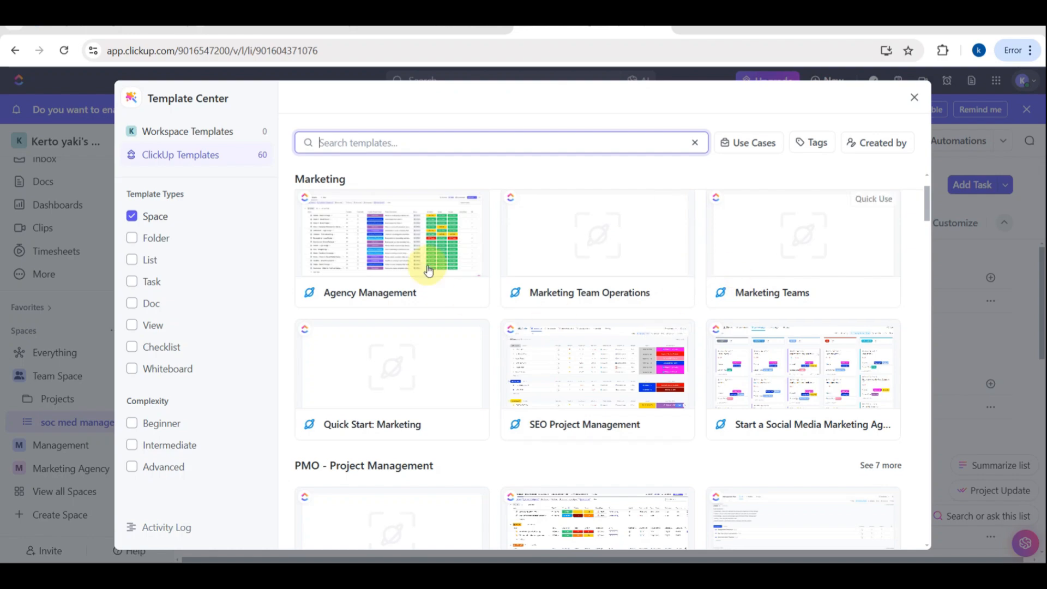
click(404, 232)
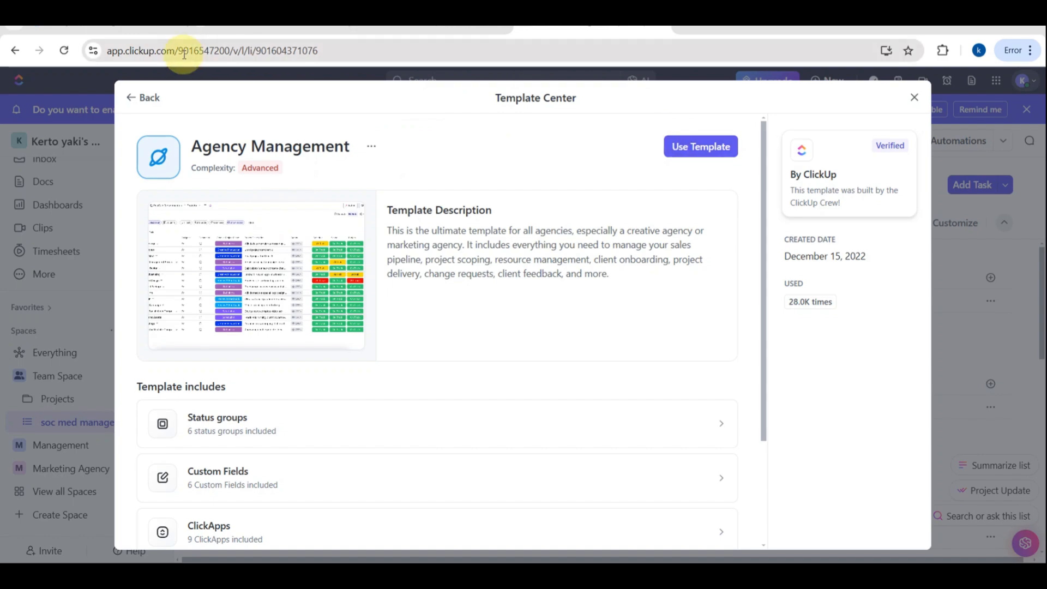
click(151, 98)
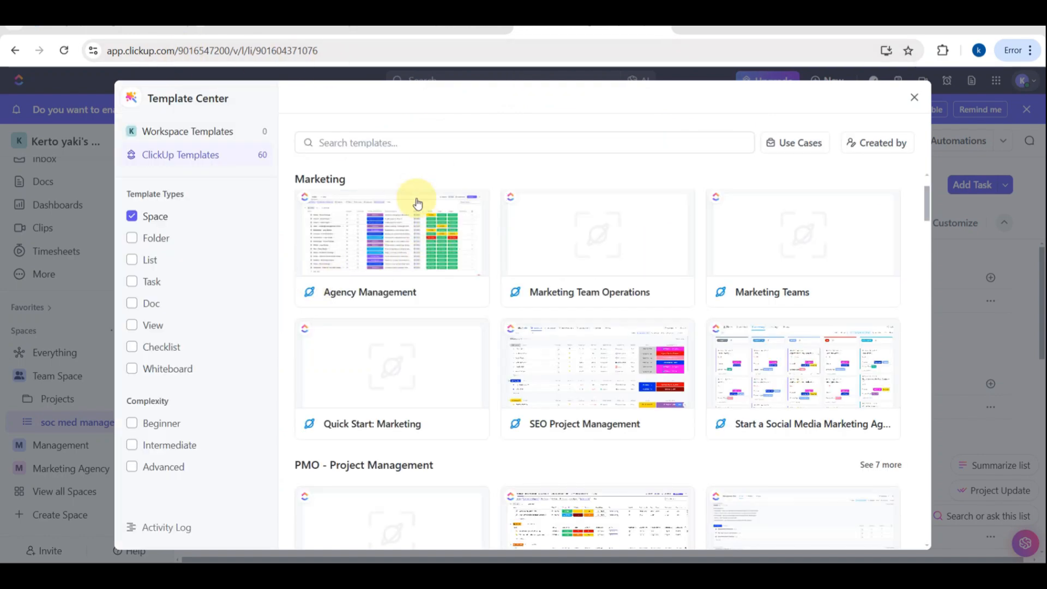
scroll(816, 327, up, 2)
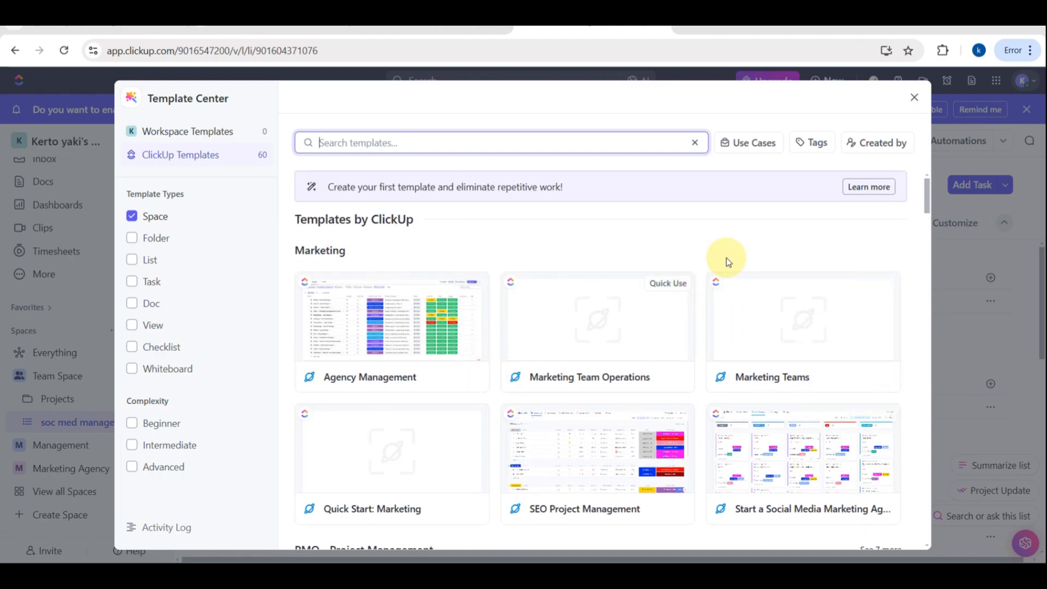
click(914, 99)
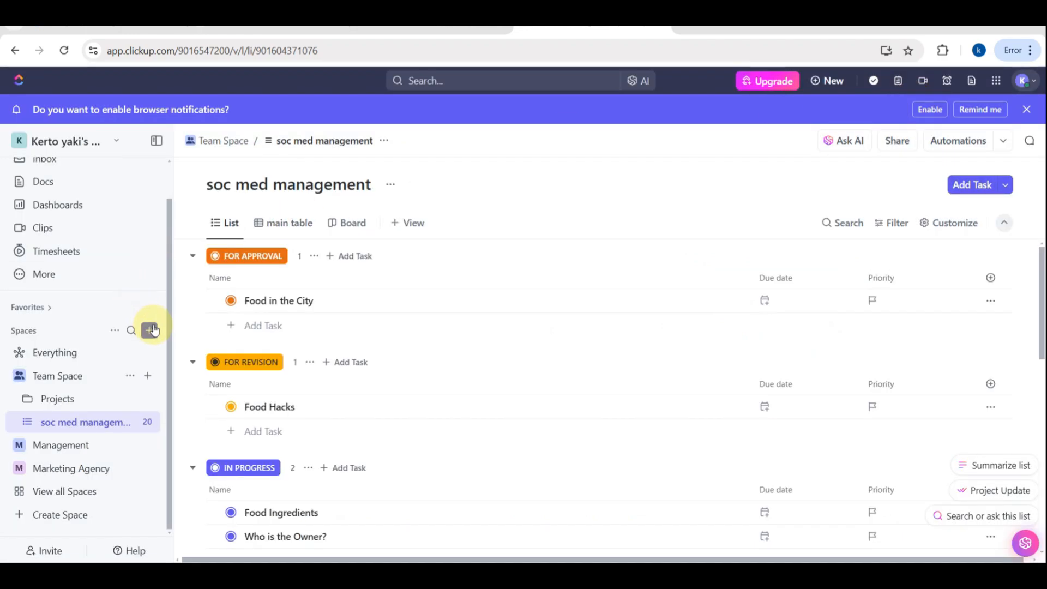
Start a new space named "Business for a cost" with no description and continue to its workflow setup.
click(152, 329)
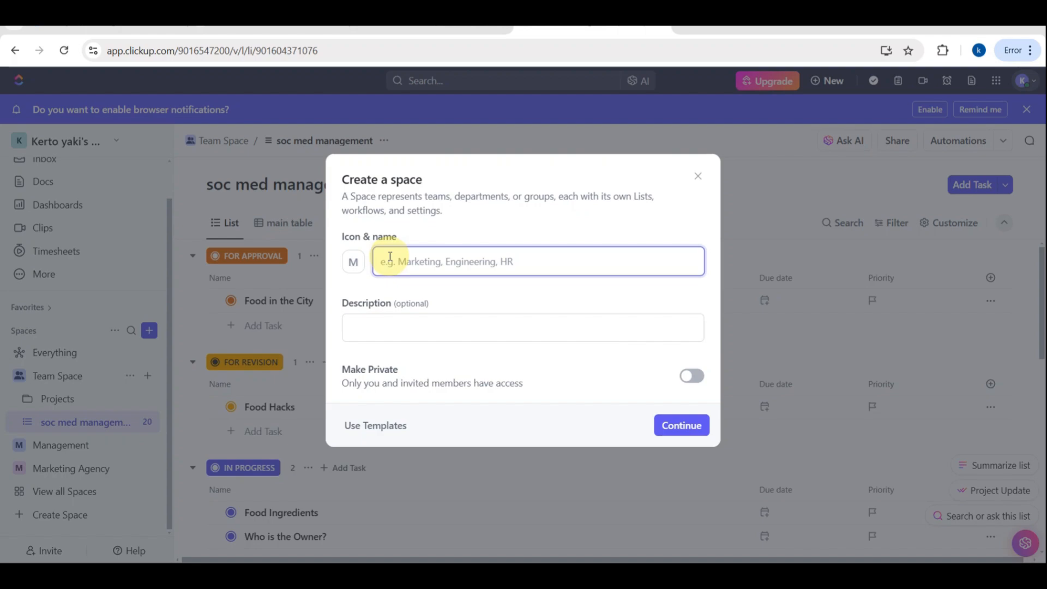
text(Business for a cost)
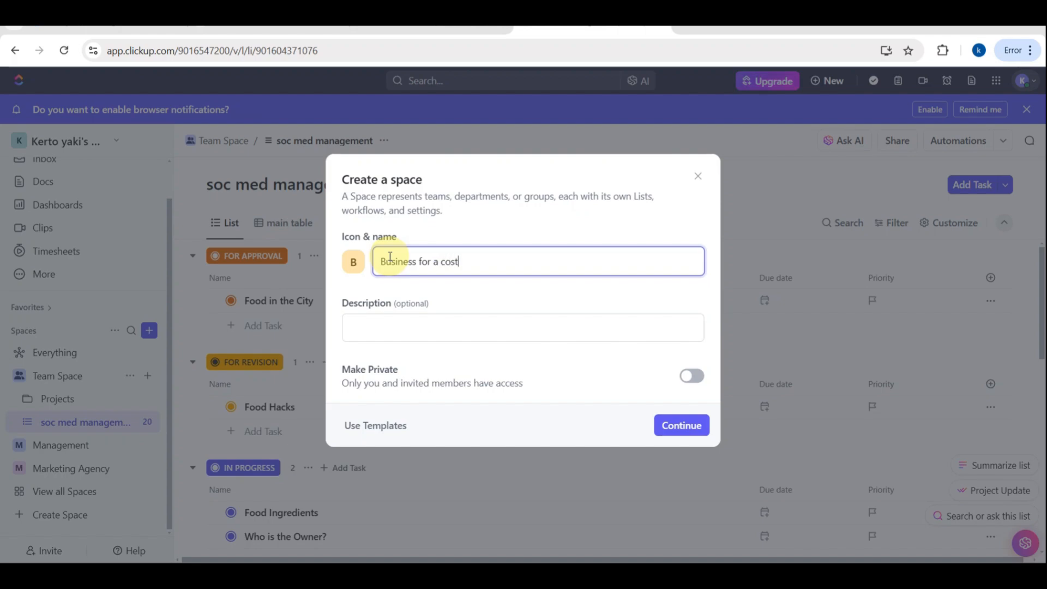
click(430, 326)
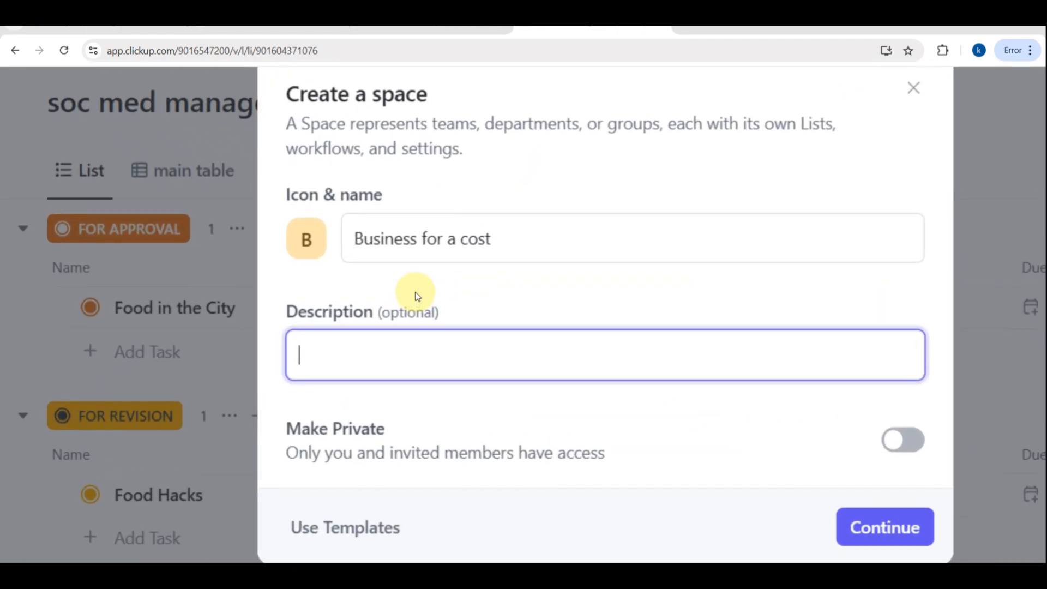
scroll(402, 362, down, 3)
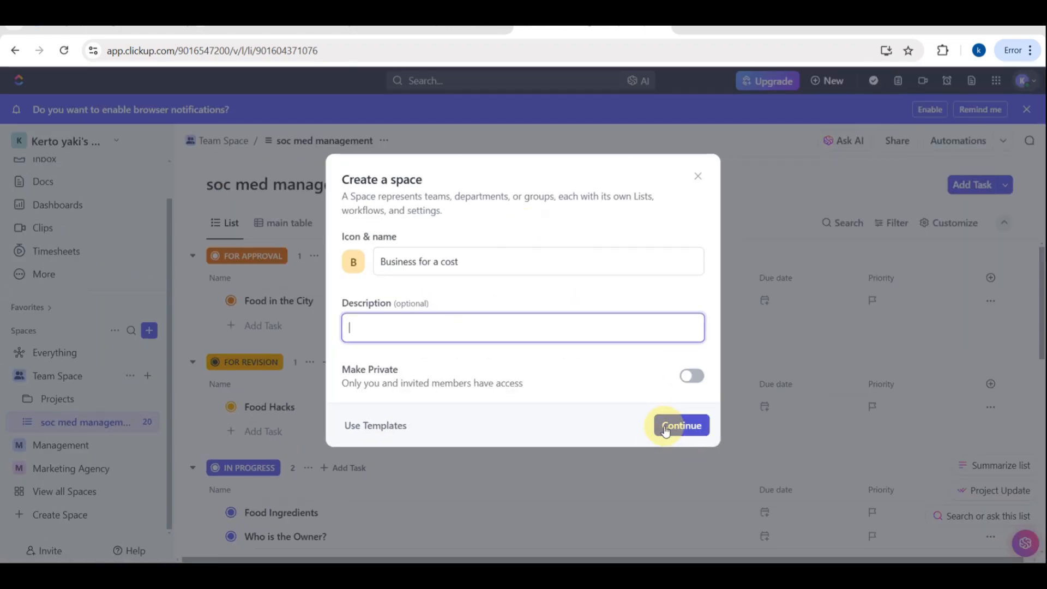
click(670, 425)
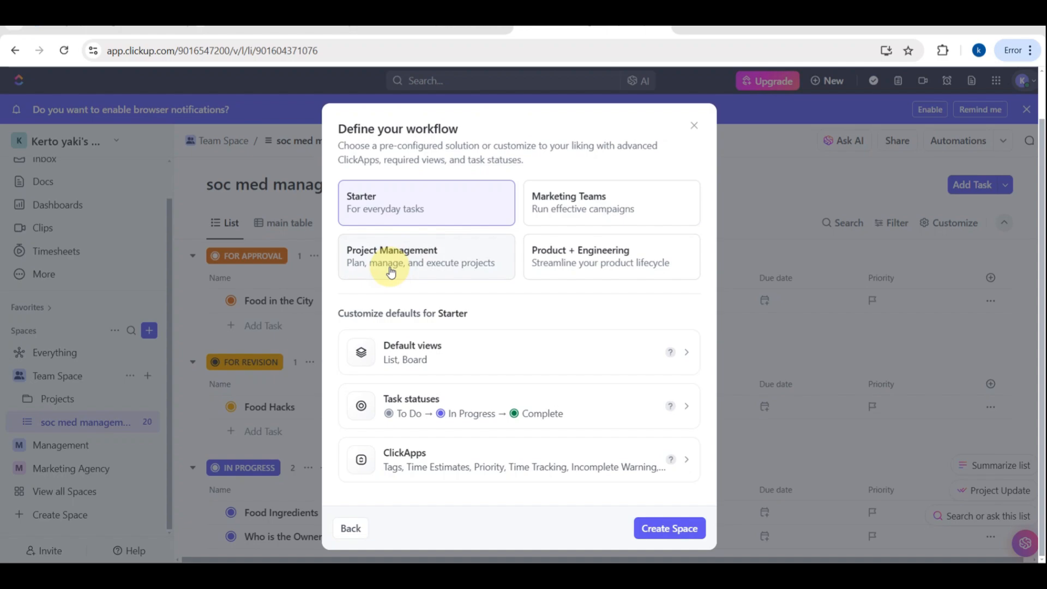
Choose the Project Management workflow for the space and keep its default required views.
click(572, 270)
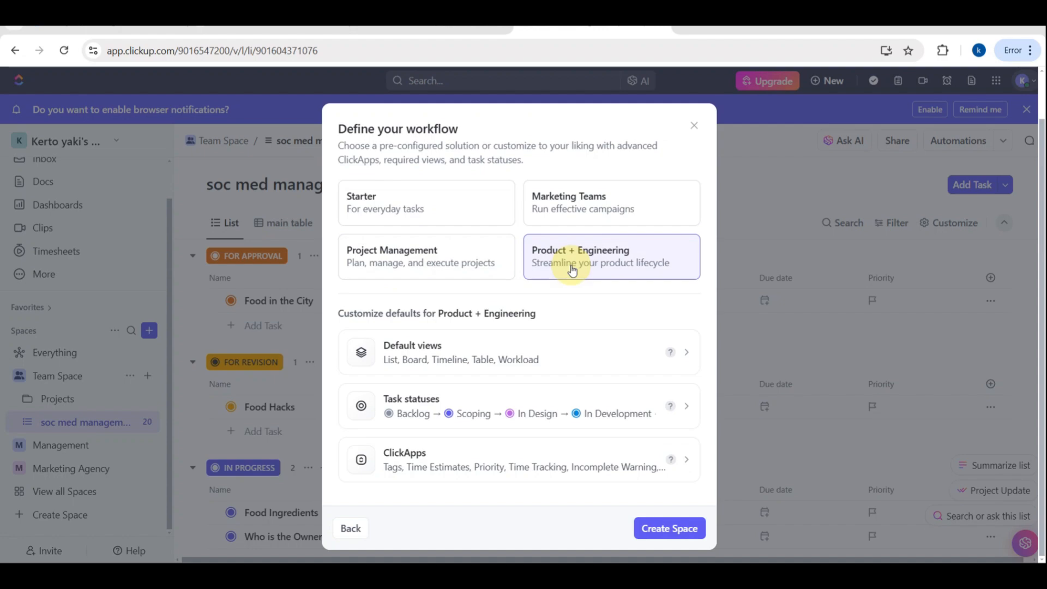
click(415, 257)
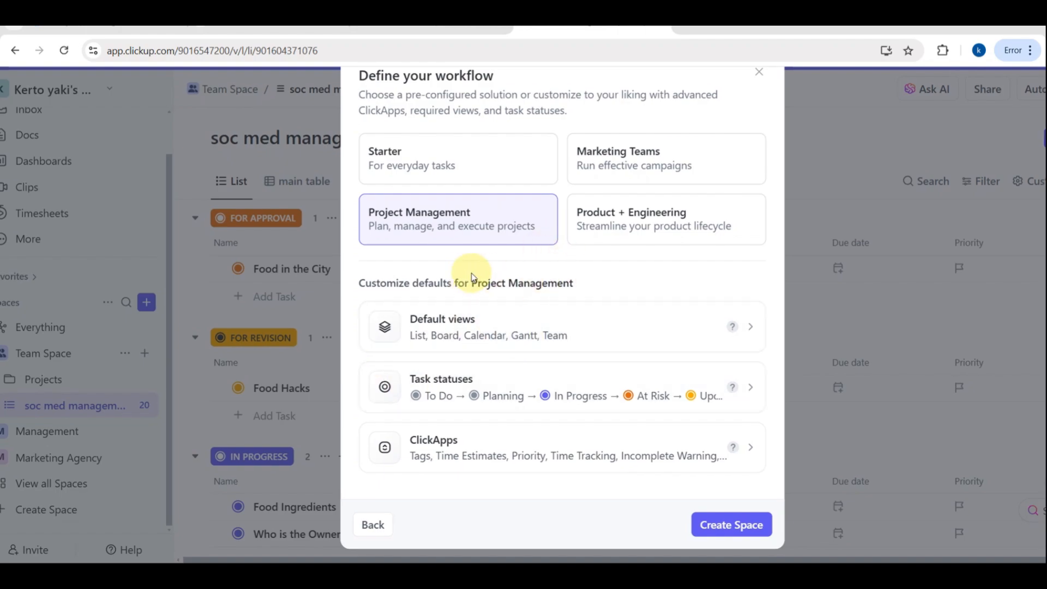
click(527, 328)
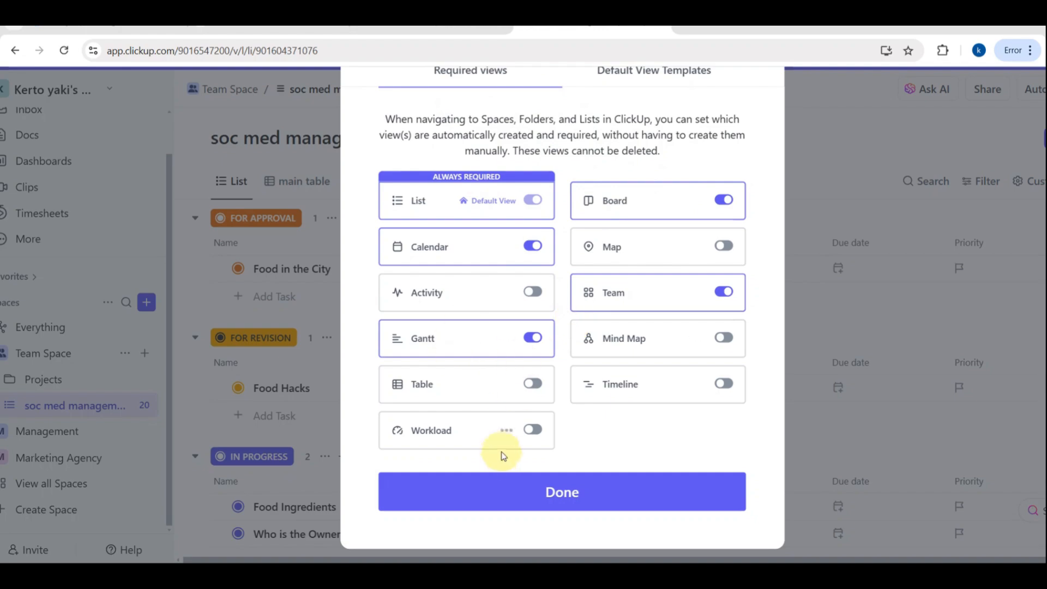
click(473, 488)
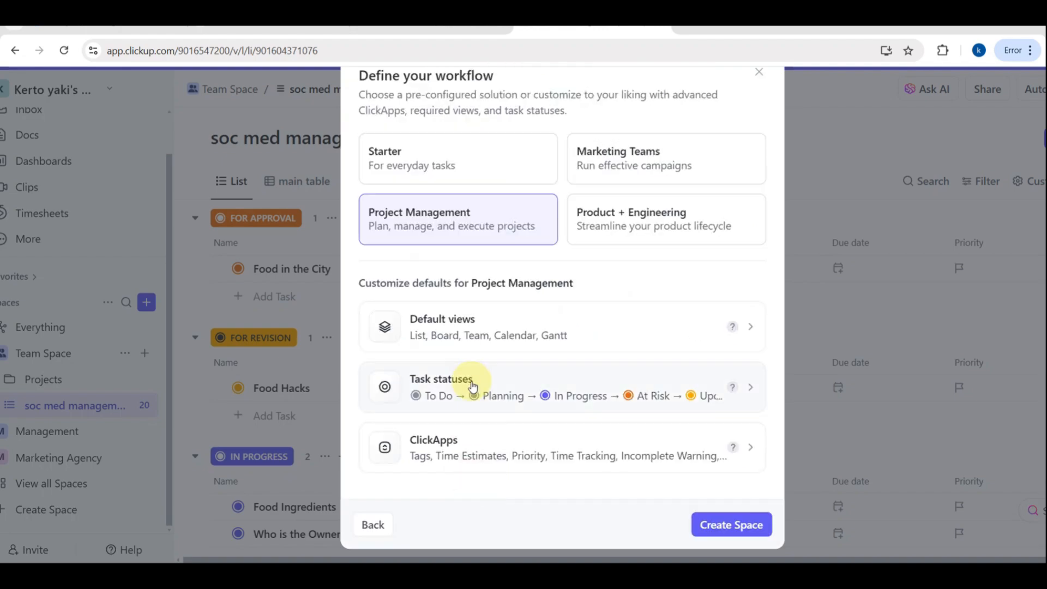
Change the To Do status colour to red, apply the status changes and create the space.
click(495, 376)
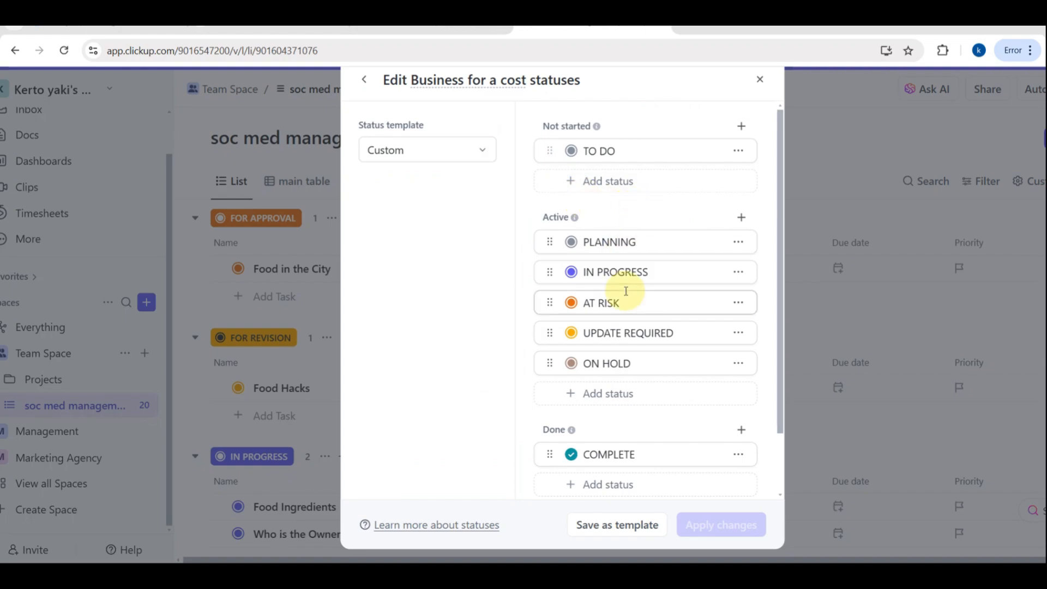
scroll(626, 288, down, 2)
scroll(626, 289, up, 2)
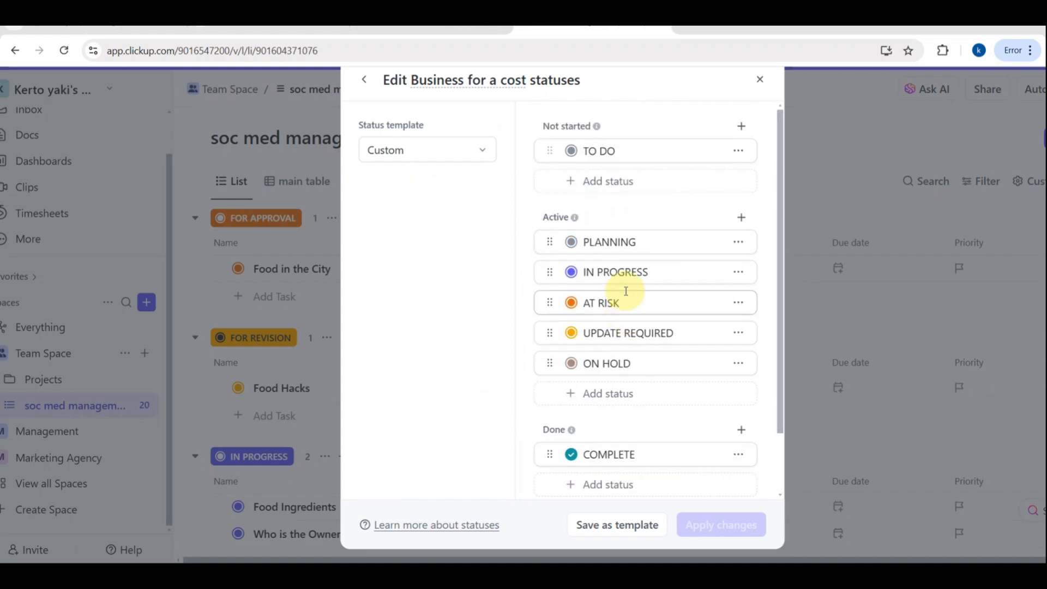
click(569, 152)
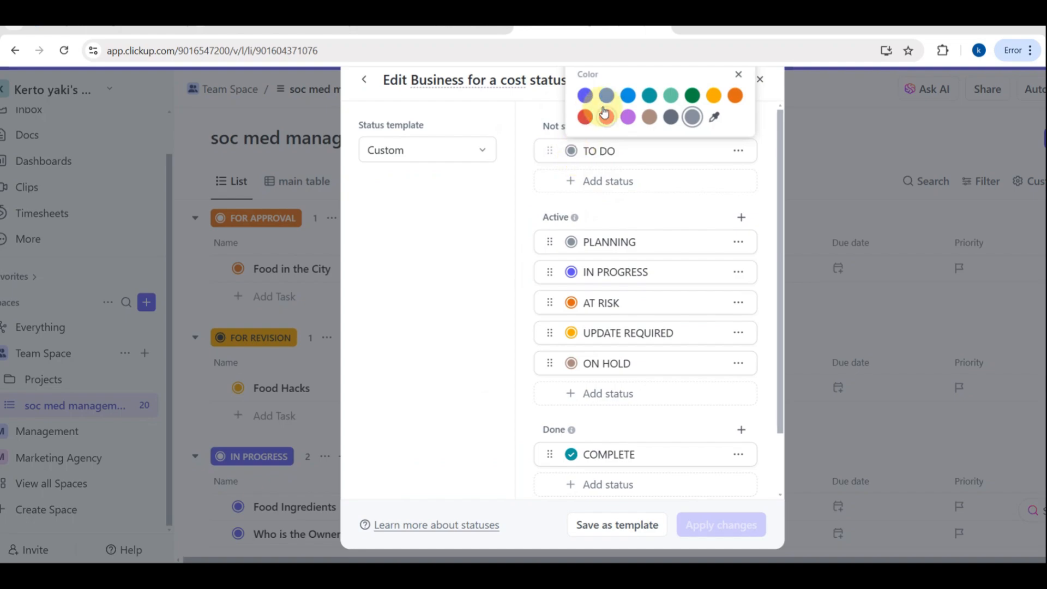
click(582, 118)
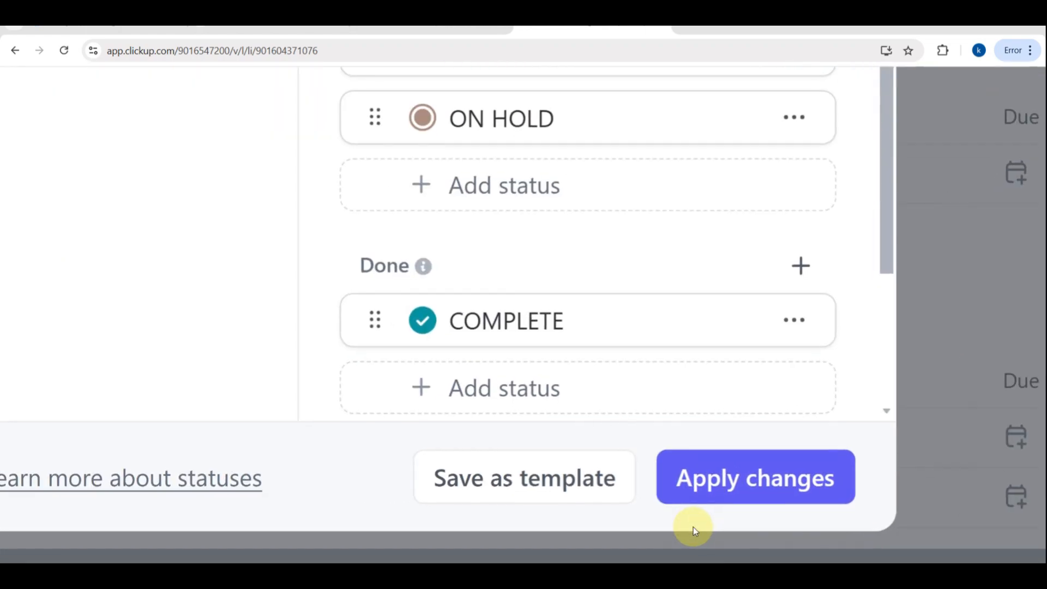
click(710, 479)
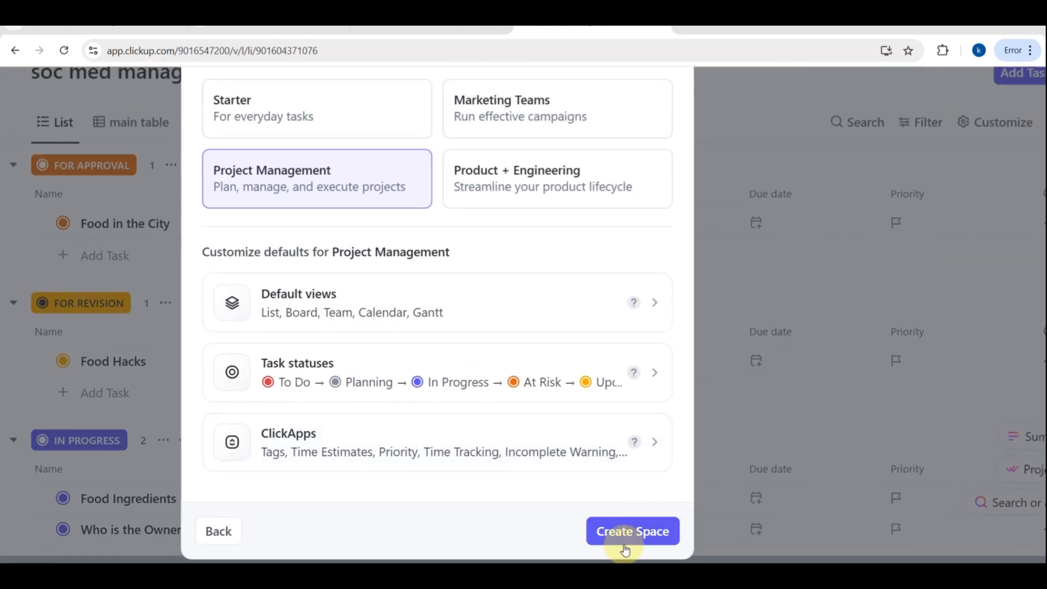
click(632, 544)
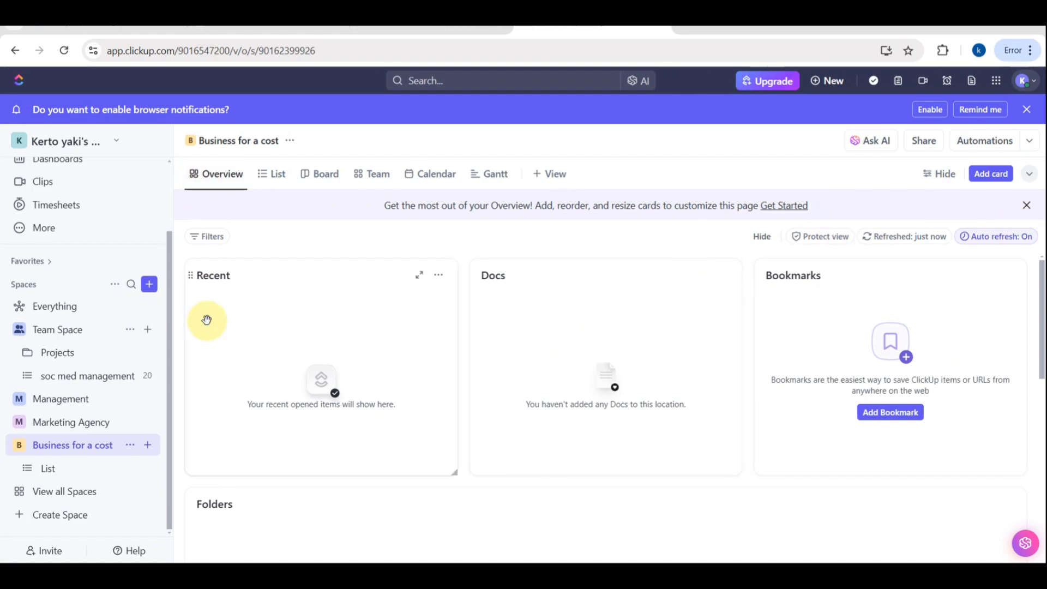
Look over the cards on the Overview of the Business for a cost space.
scroll(484, 355, down, 2)
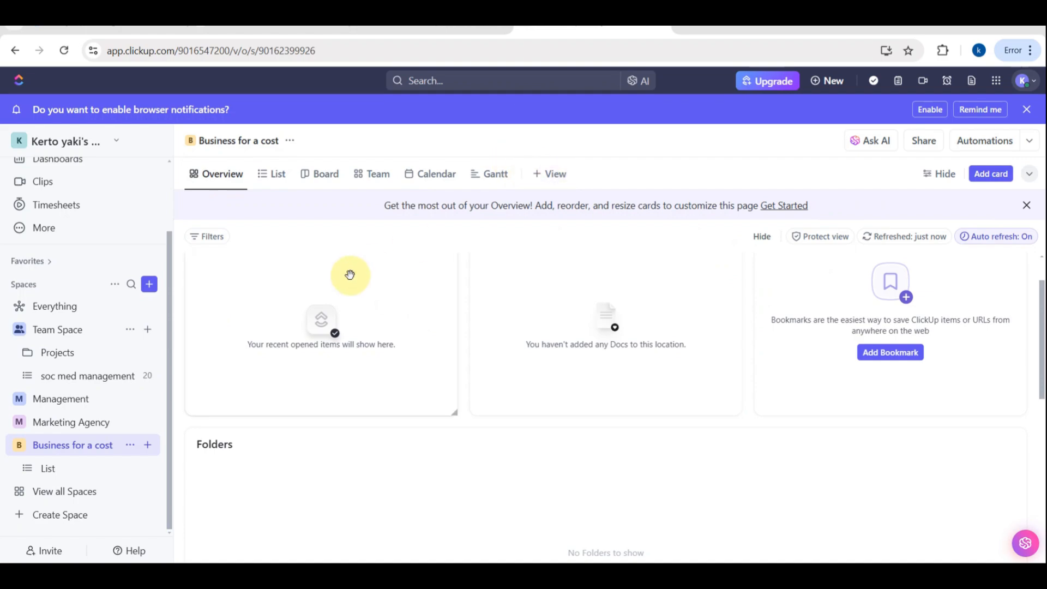
scroll(351, 276, up, 2)
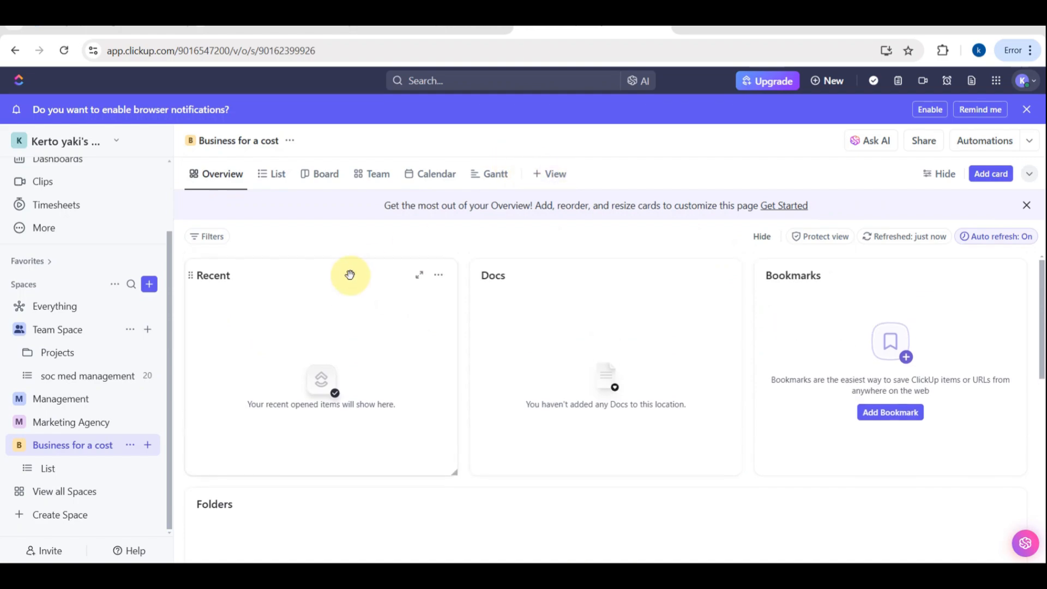
click(297, 279)
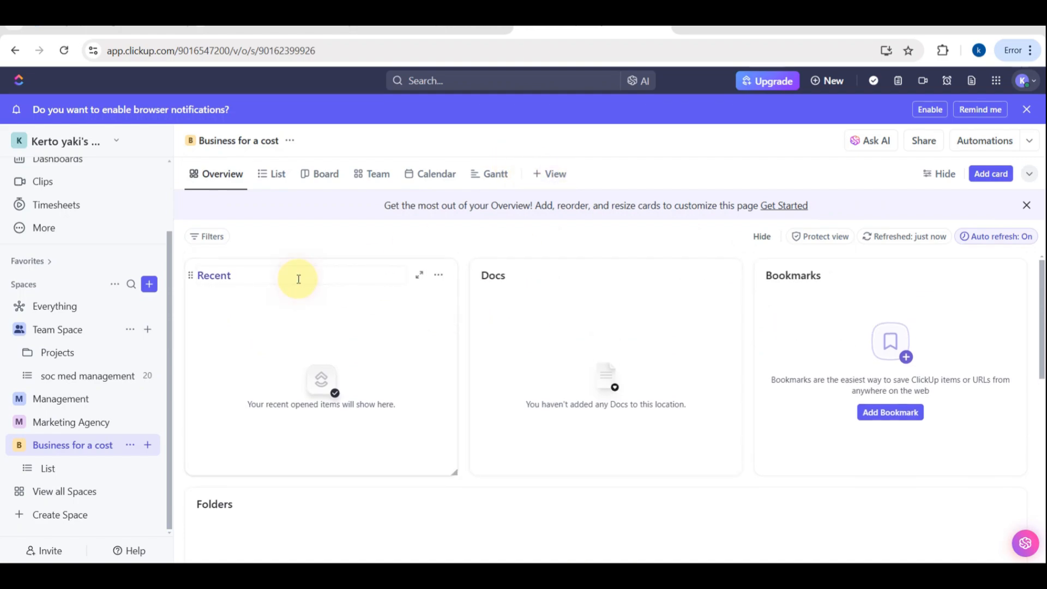
Open the List view of the Business for a cost space and create a task named "FIRST PRODUCT" under To Do.
click(267, 177)
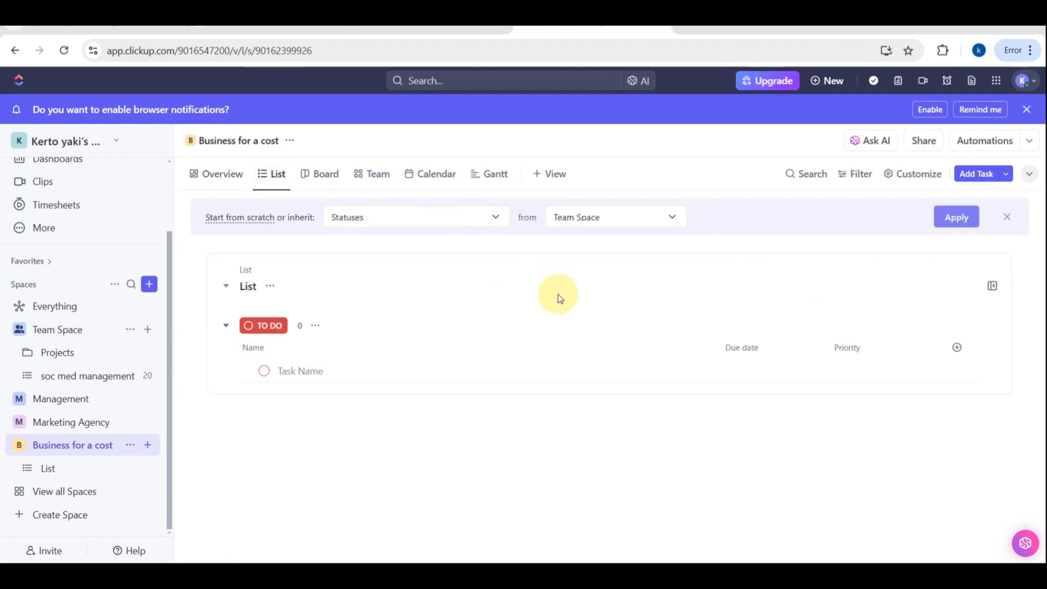
click(267, 287)
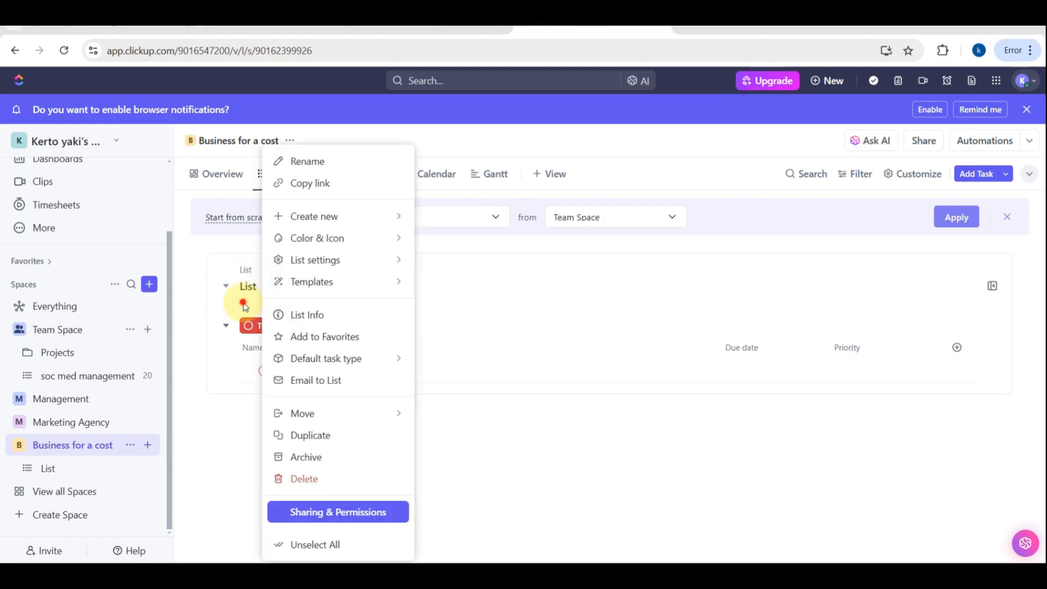
click(246, 306)
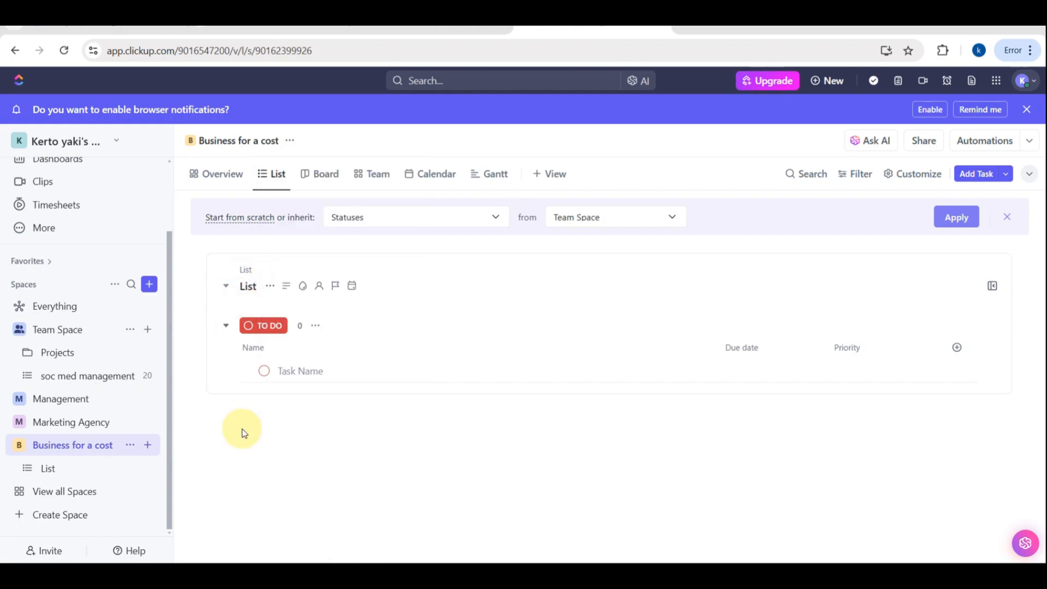
click(308, 367)
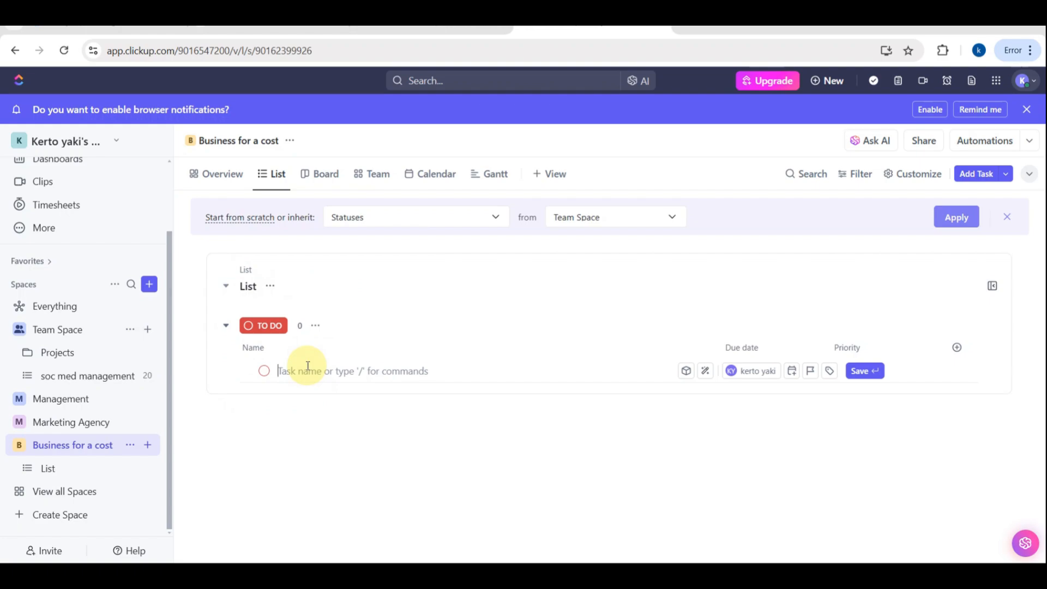
text(Fl)
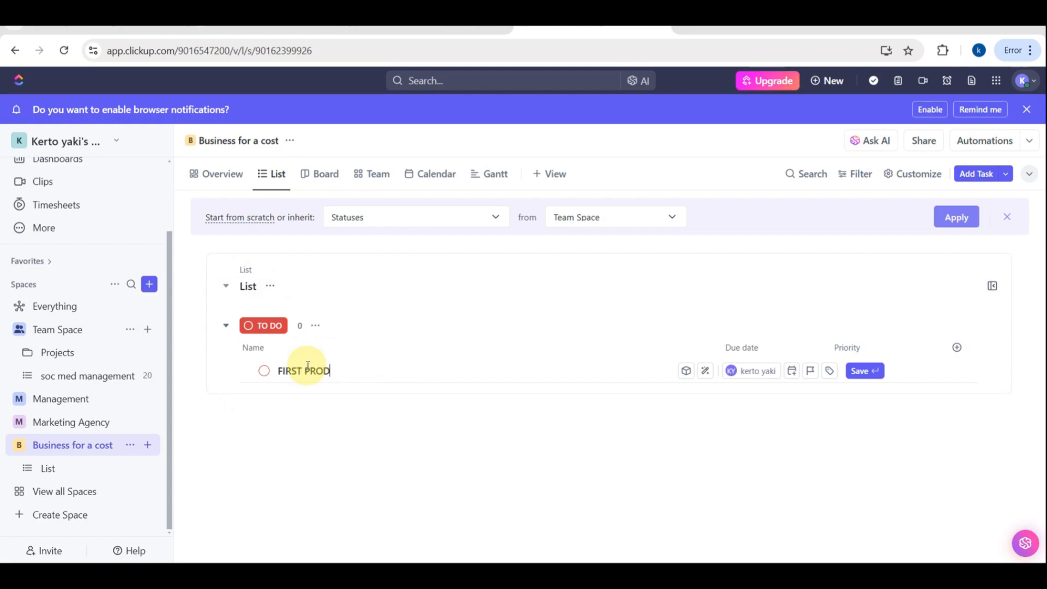
key(Return)
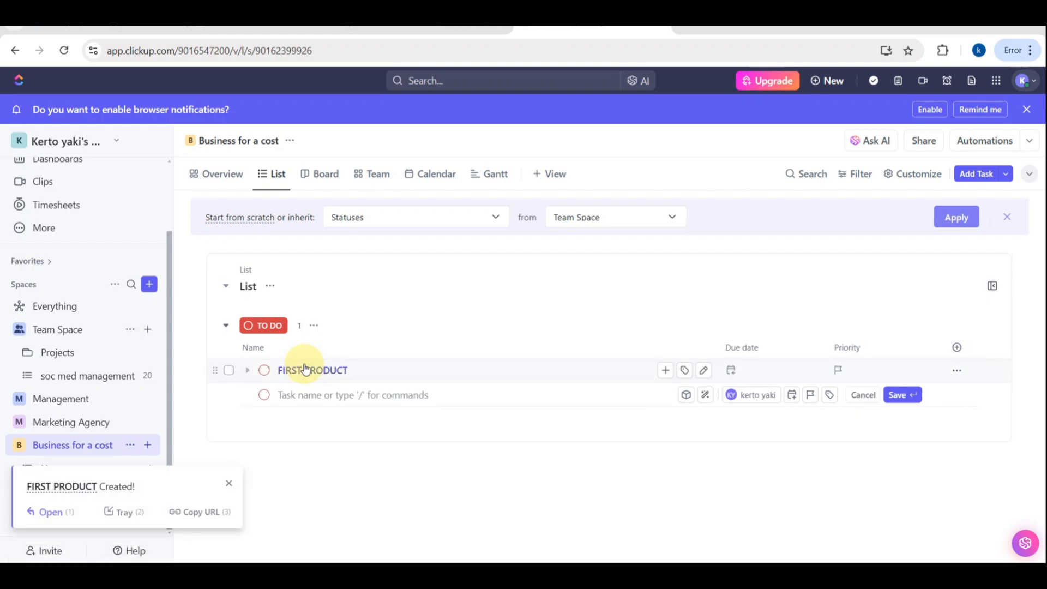
Open the FIRST PRODUCT task and set its status to In Progress.
click(370, 371)
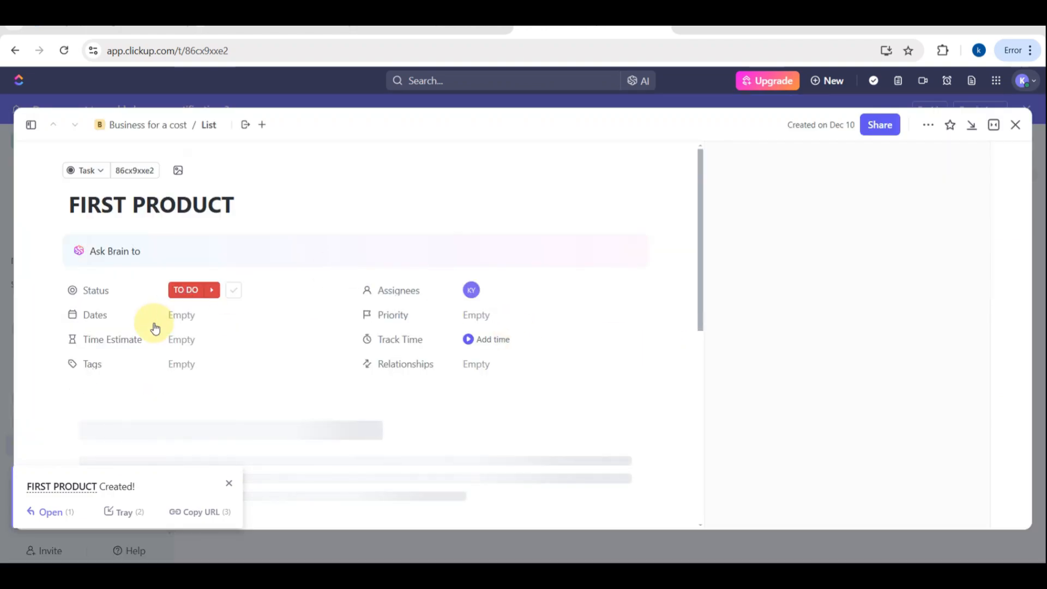
click(214, 293)
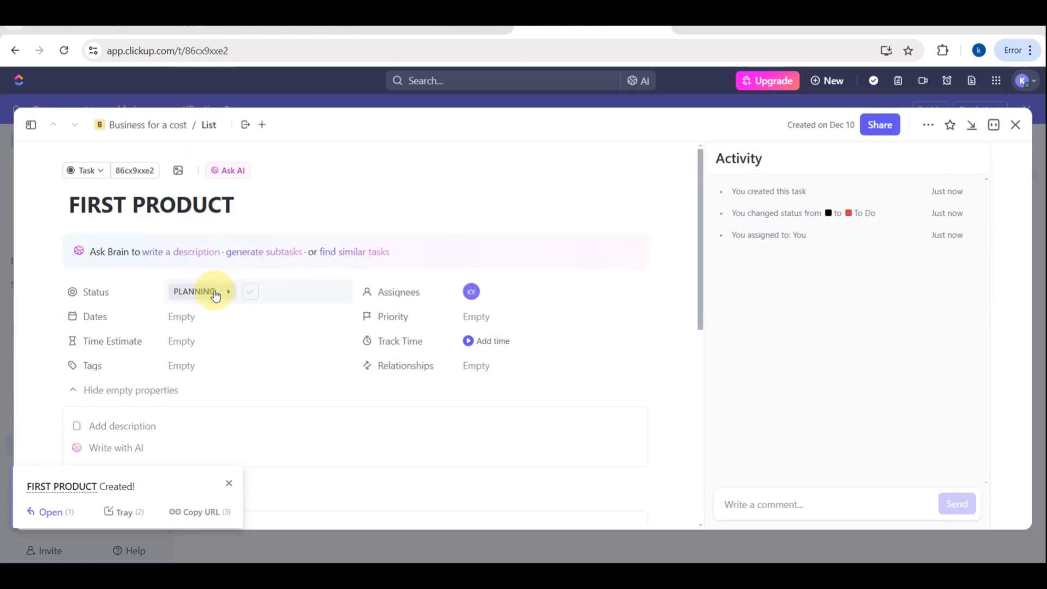
click(195, 291)
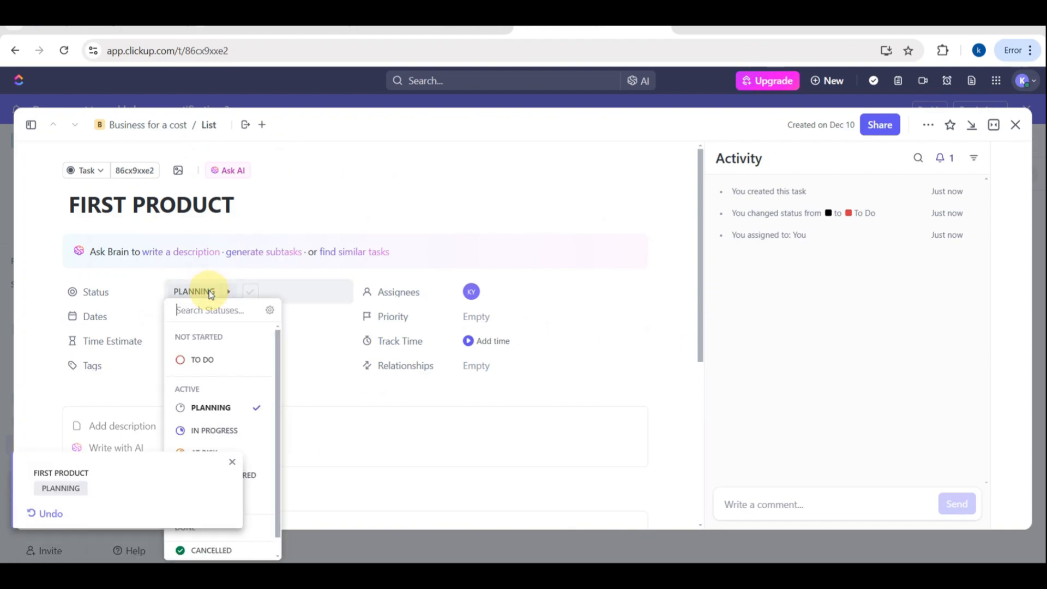
click(207, 432)
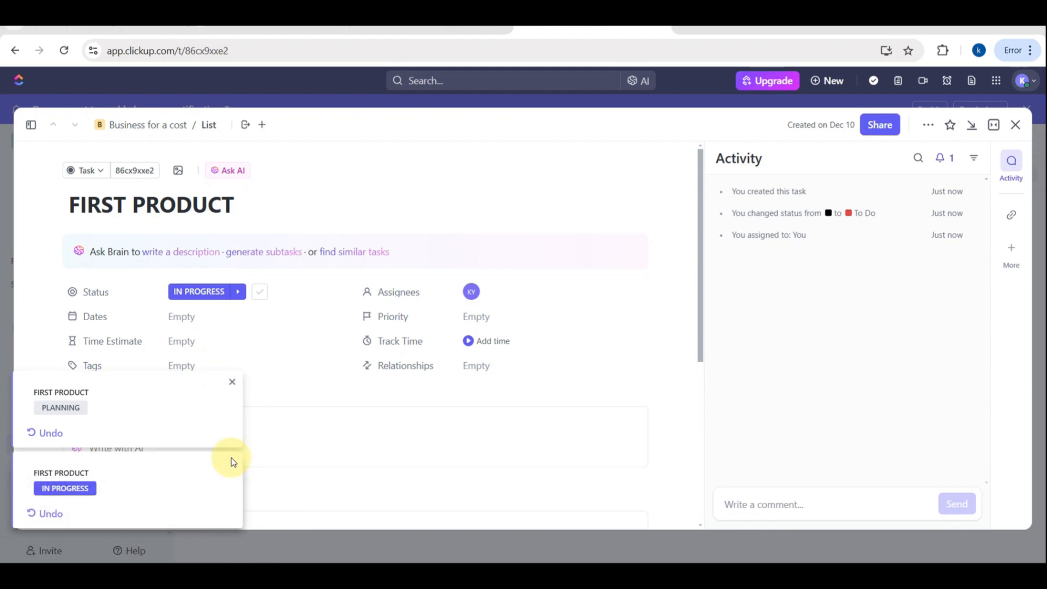
Look over the FIRST PRODUCT task's date options, properties, description, custom fields, subtasks, checklists and attachments.
click(188, 317)
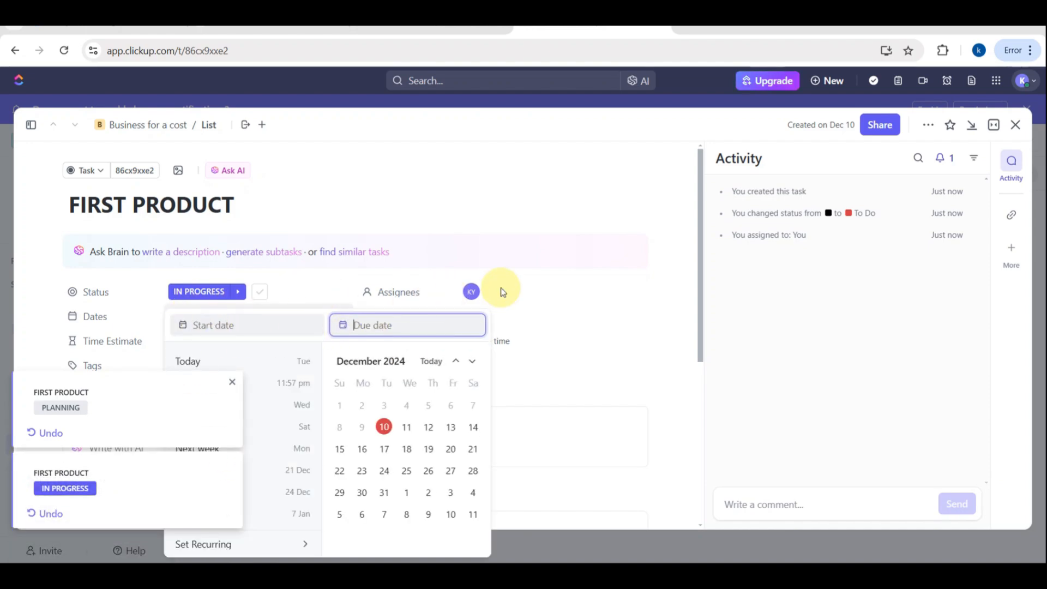
click(540, 378)
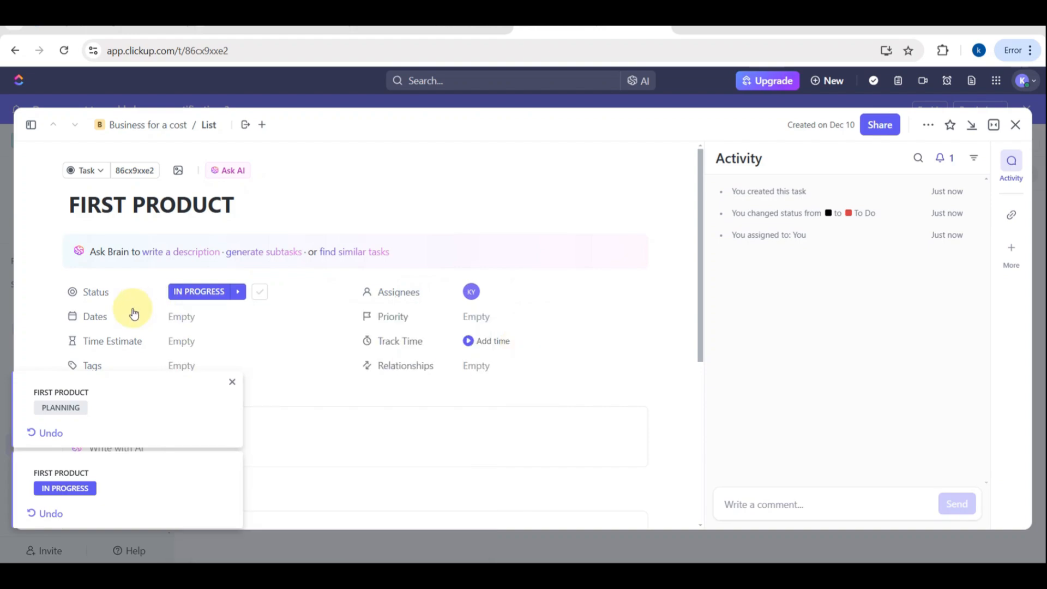
scroll(135, 333, up, 3)
scroll(135, 333, down, 1)
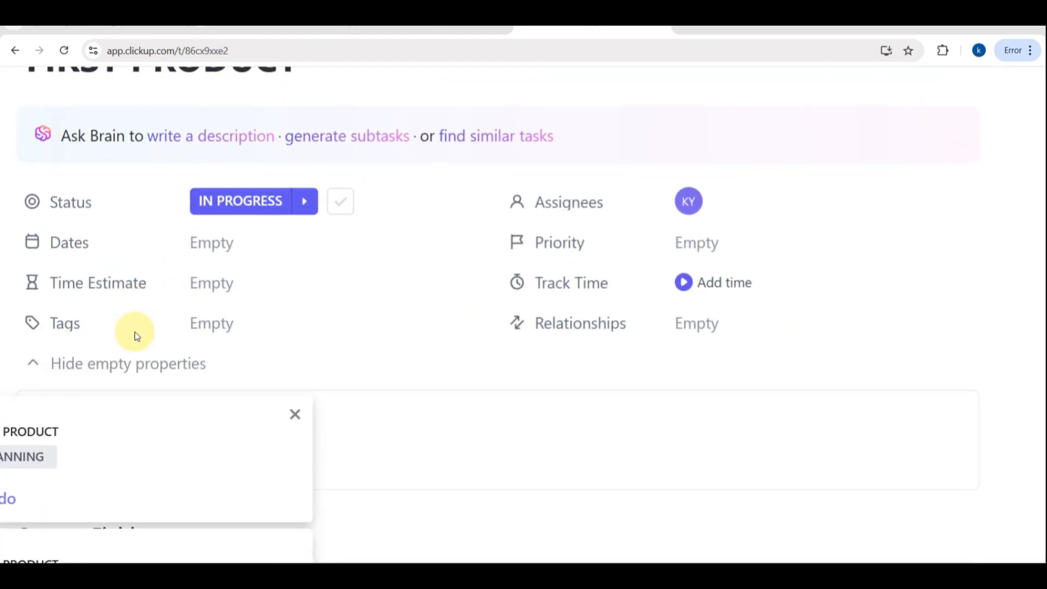
scroll(156, 308, down, 1)
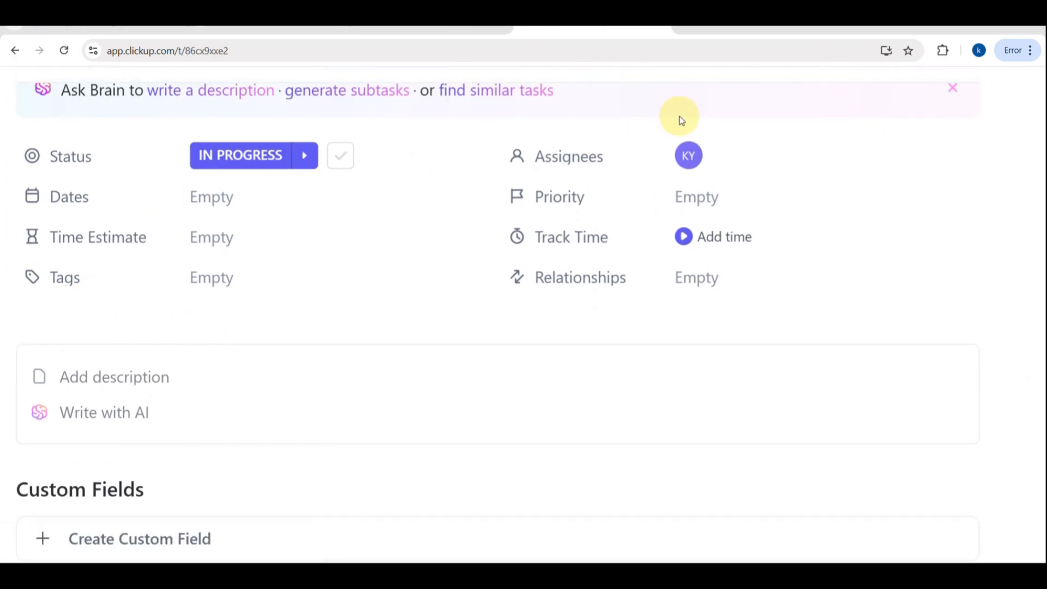
scroll(679, 121, right, 4)
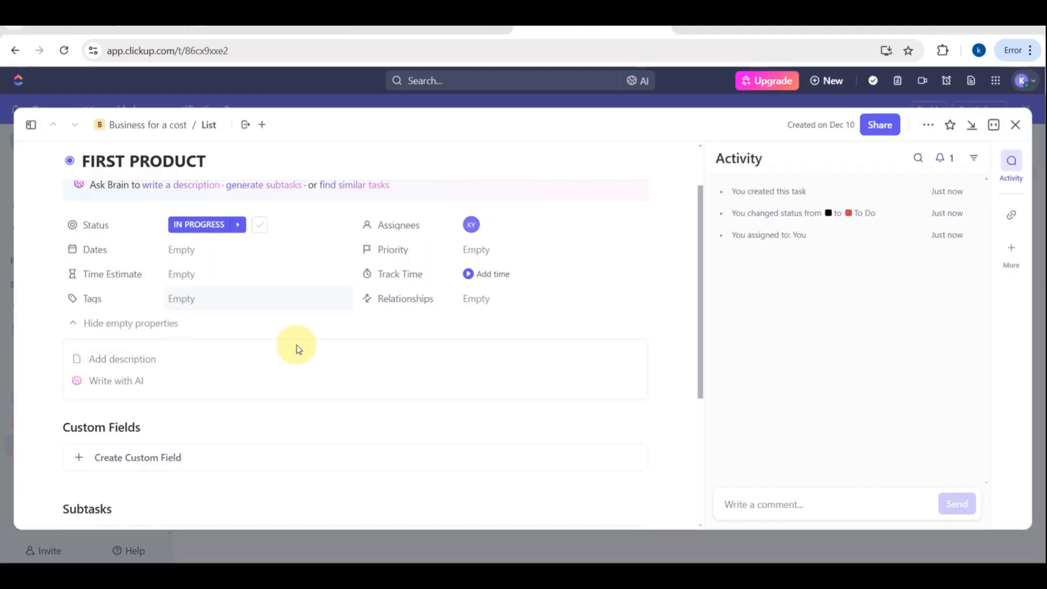
scroll(293, 351, down, 1)
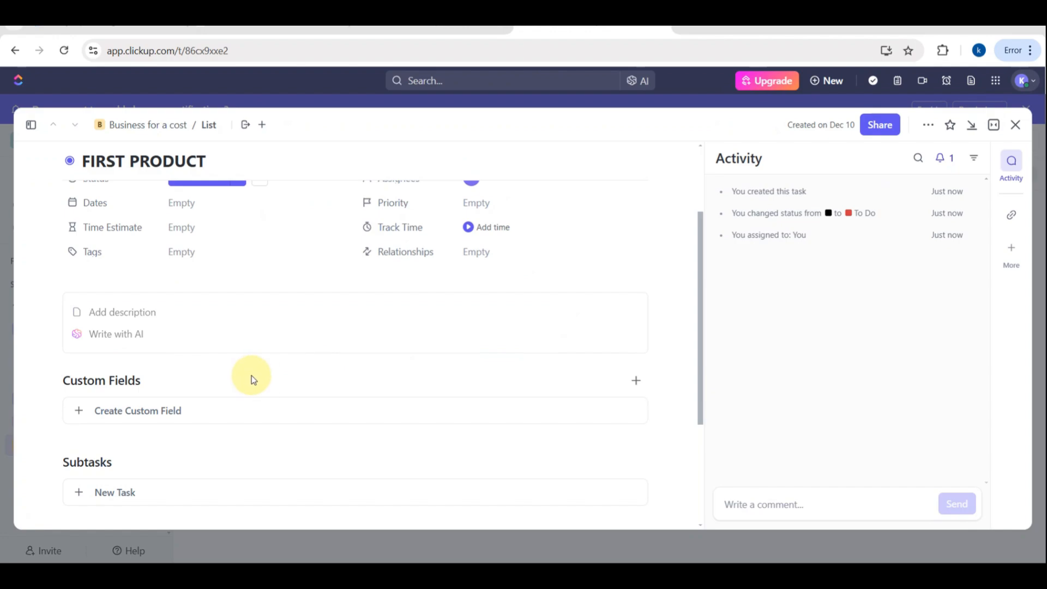
scroll(251, 379, down, 3)
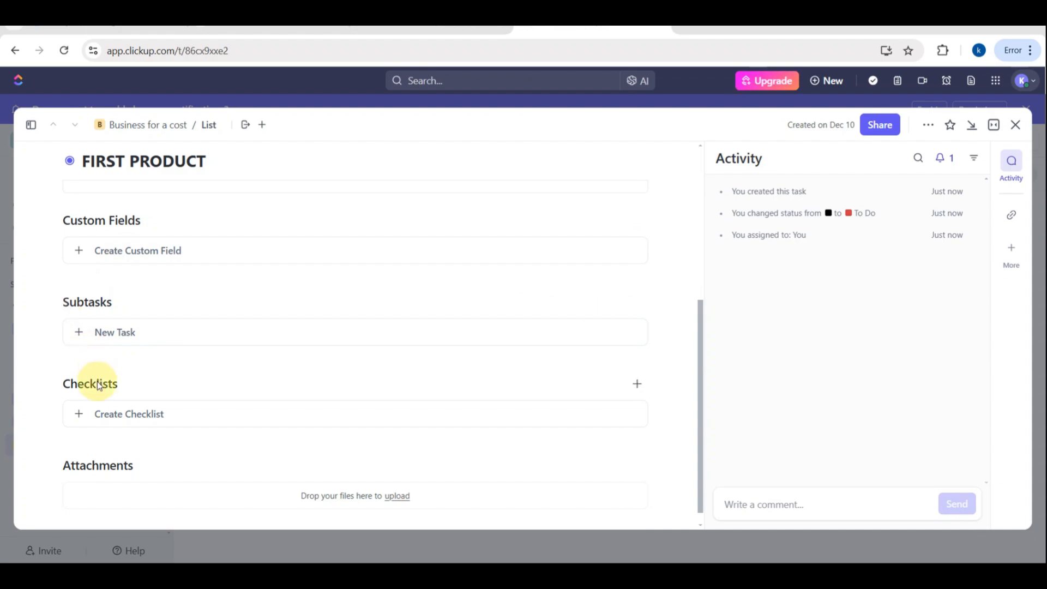
scroll(330, 240, up, 4)
scroll(327, 229, up, 1)
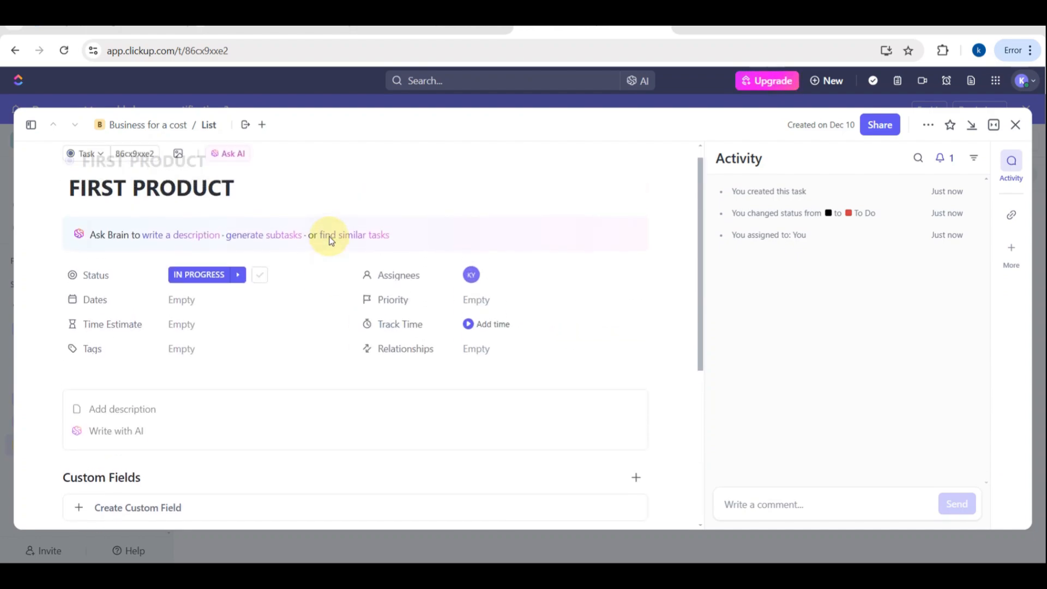
Set the FIRST PRODUCT task's due date to December 25, 2024 and its time estimate to 10 hours.
click(241, 303)
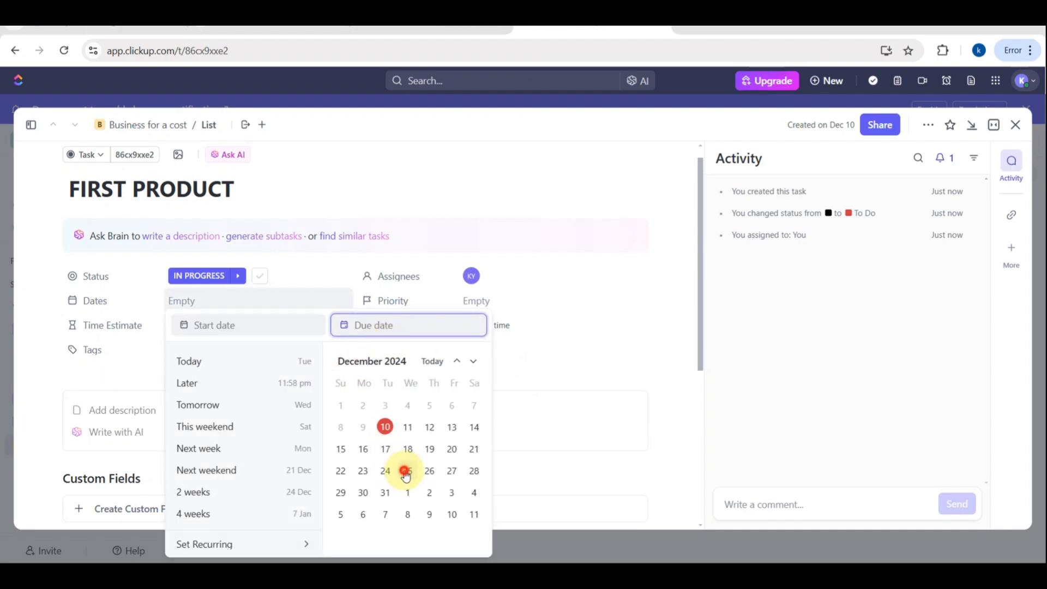
click(407, 470)
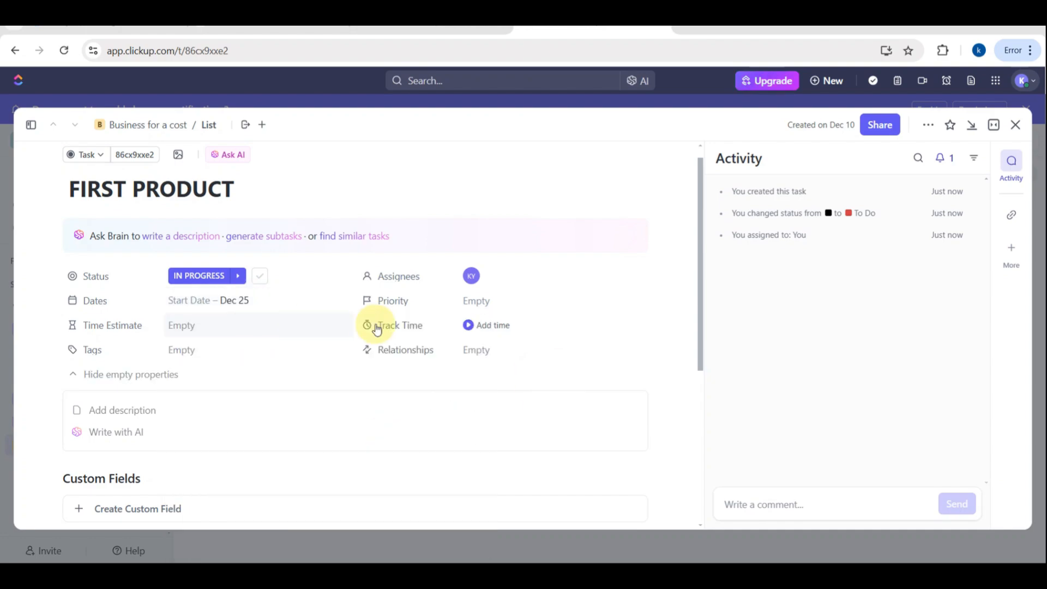
click(234, 329)
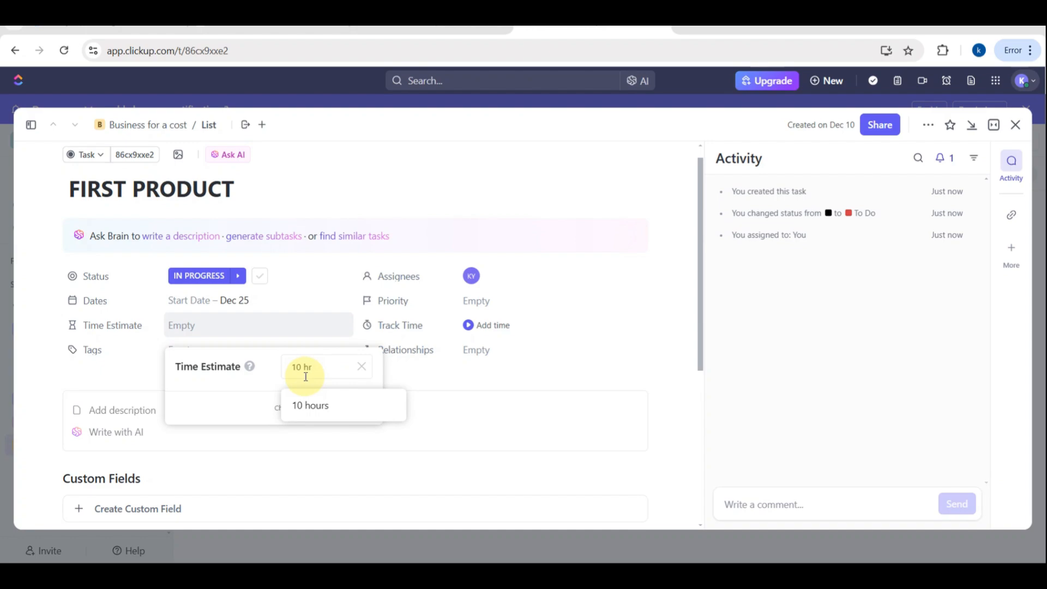
key(Return)
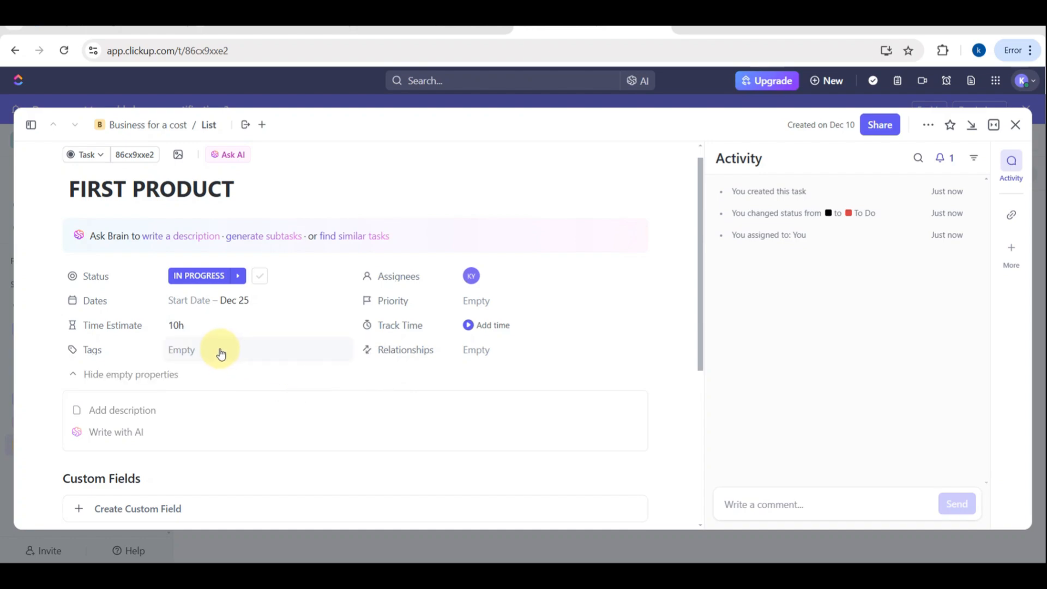
Review the task's tags and its remaining sections down to the attachments, and return to the space's list.
click(217, 351)
click(428, 351)
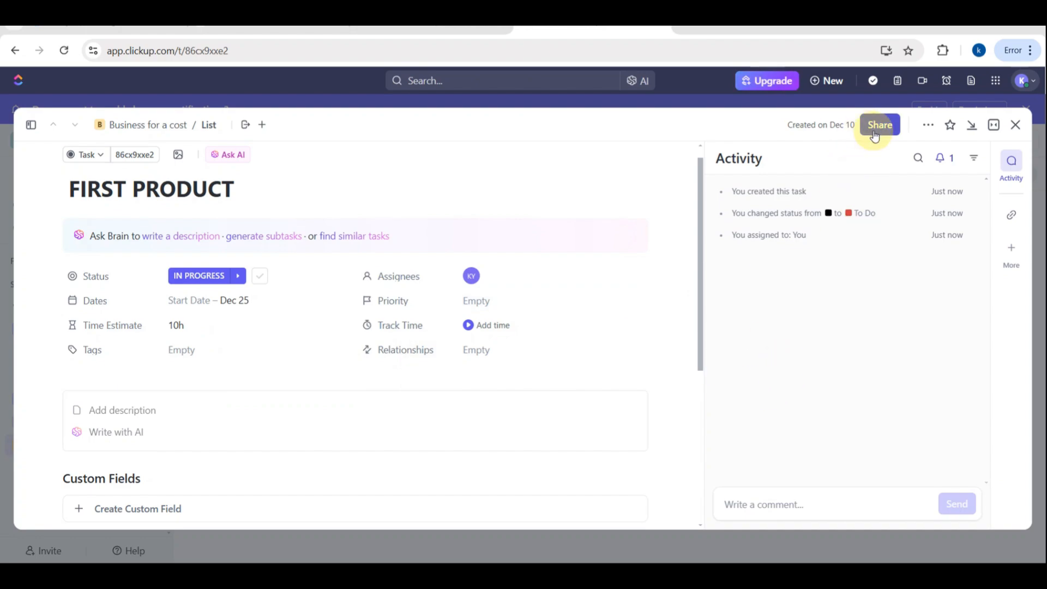
scroll(151, 428, down, 5)
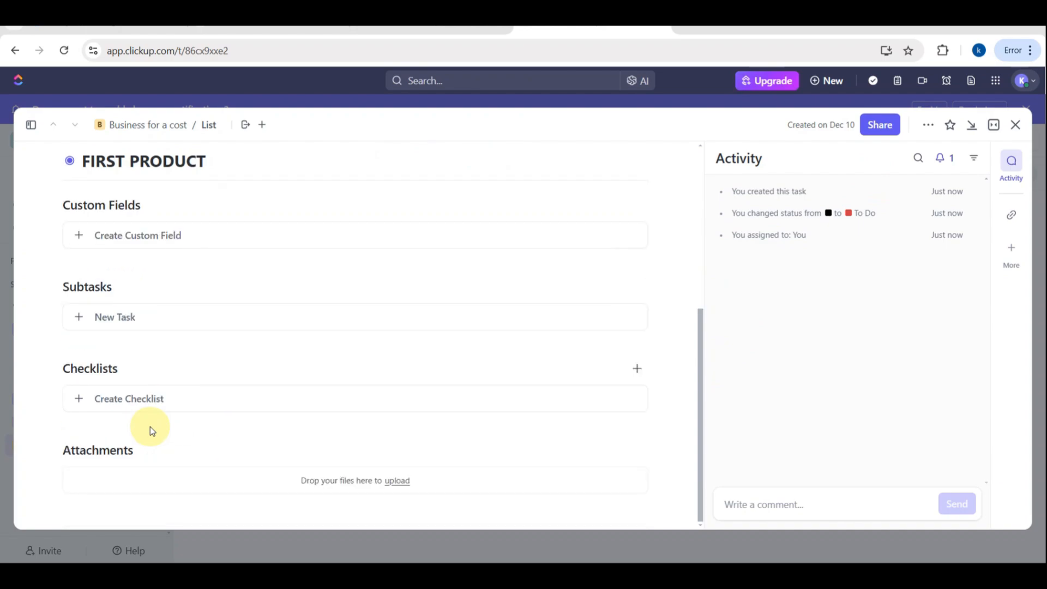
click(634, 542)
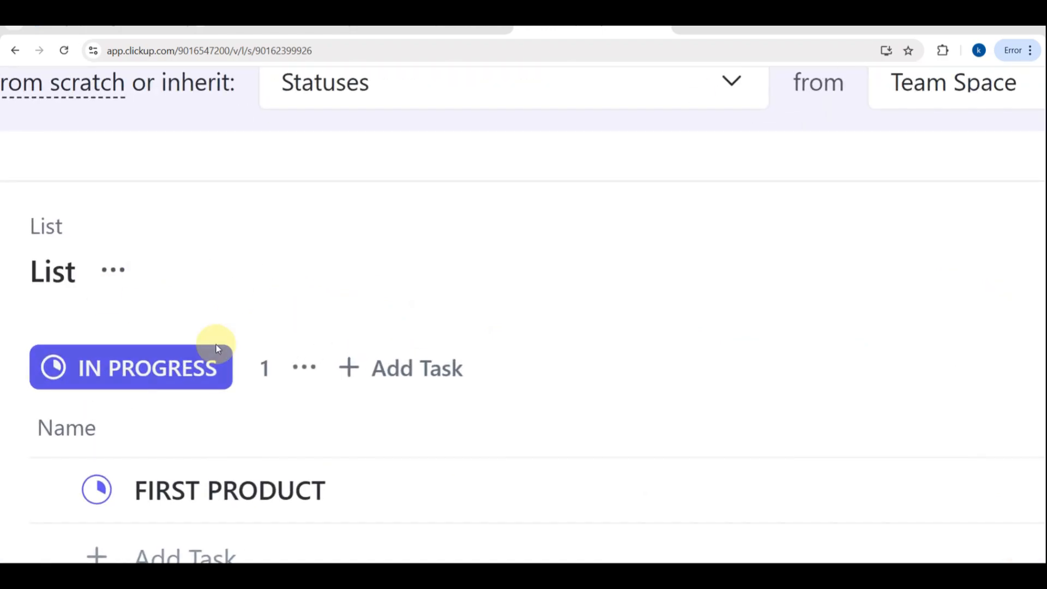
Examine the list's In Progress group and the structure of the spaces and their lists.
scroll(269, 409, down, 1)
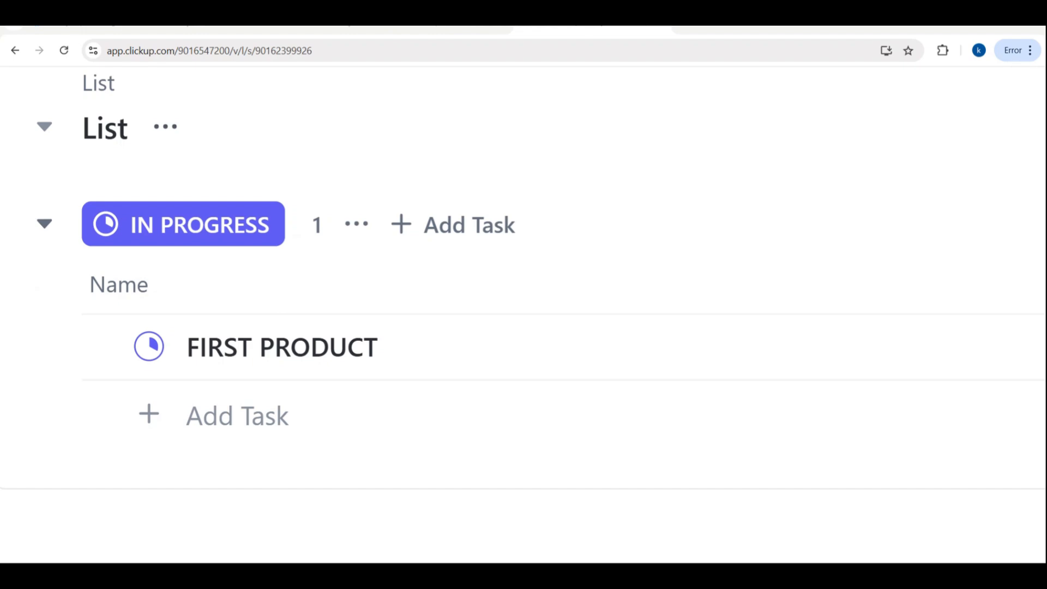
scroll(524, 315, left, 10)
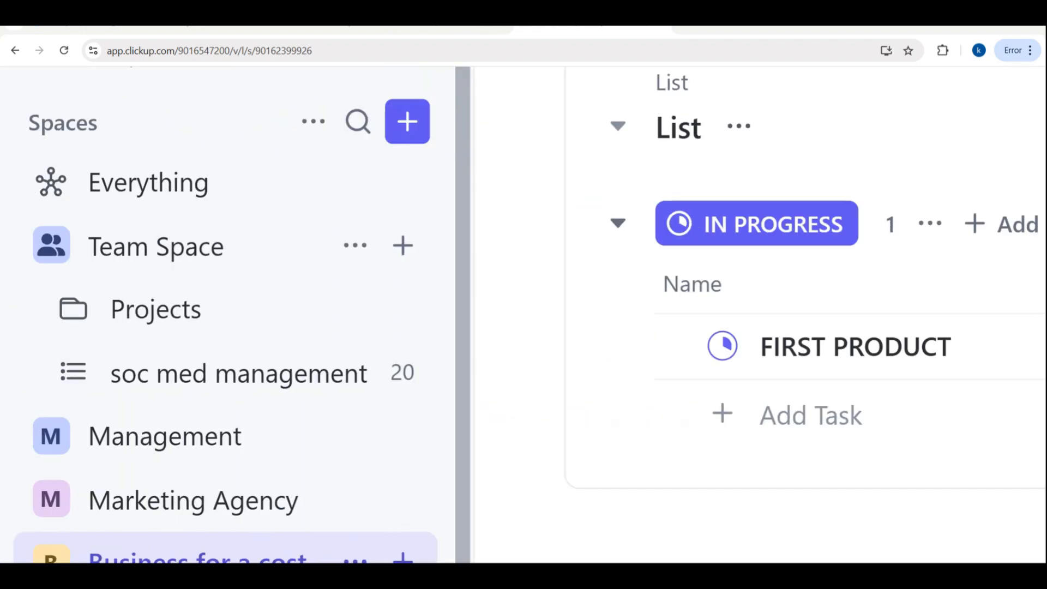
scroll(168, 367, down, 3)
scroll(168, 366, up, 3)
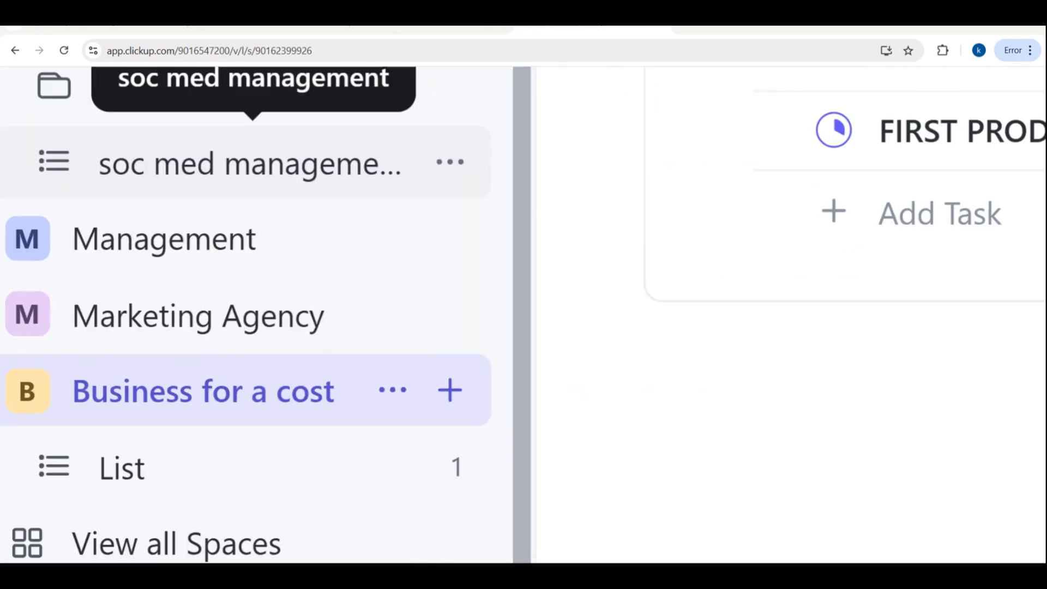
scroll(171, 379, down, 10)
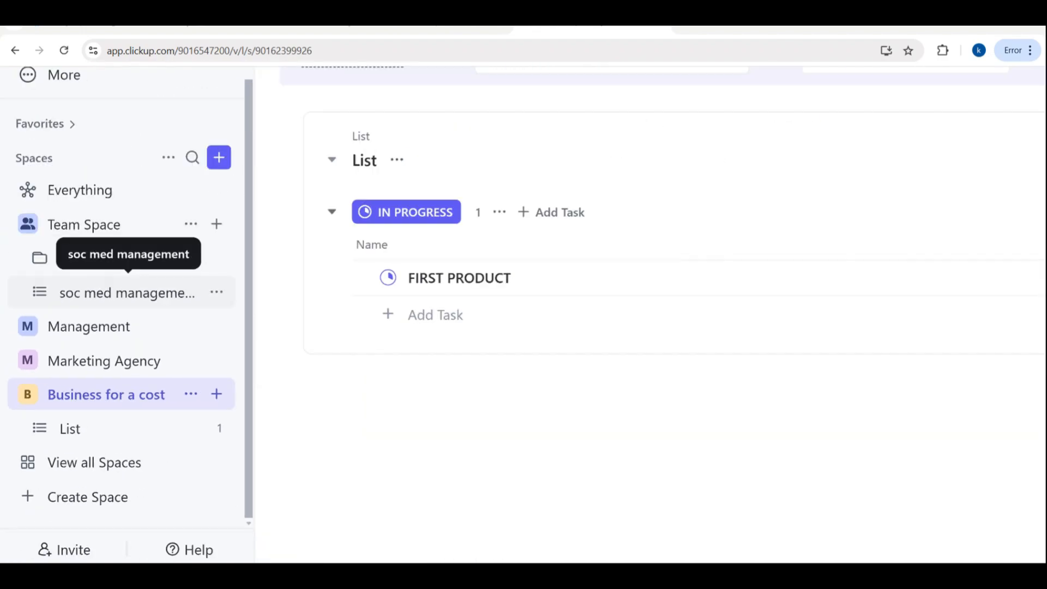